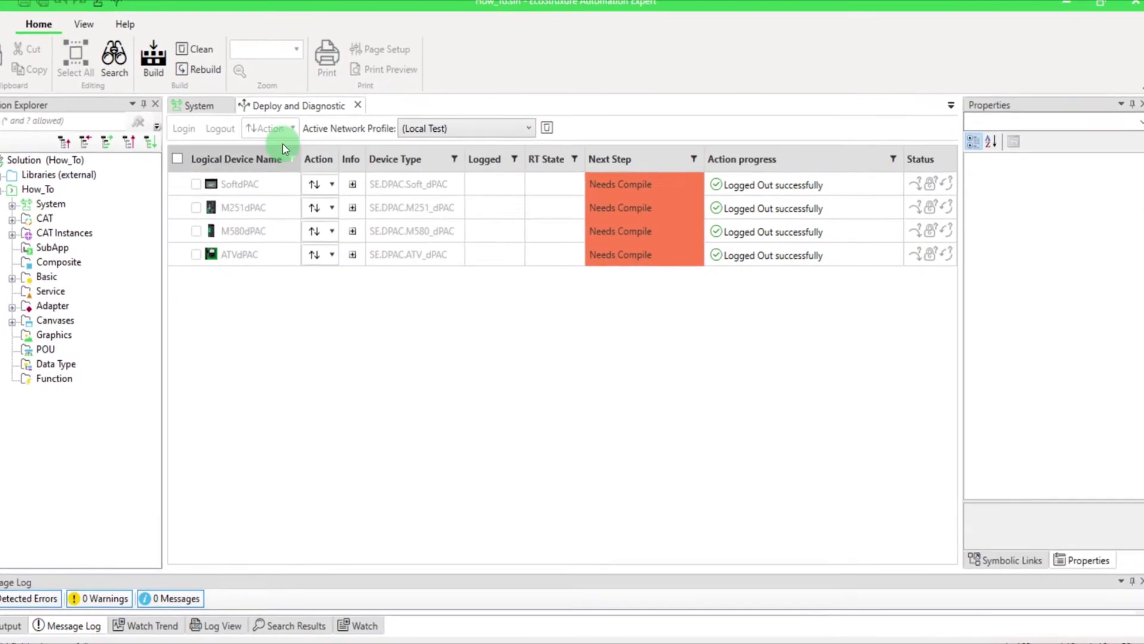
# Show the System editor's Logical Devices page listing the four dPAC devices and their types.
pyautogui.click(184, 98)
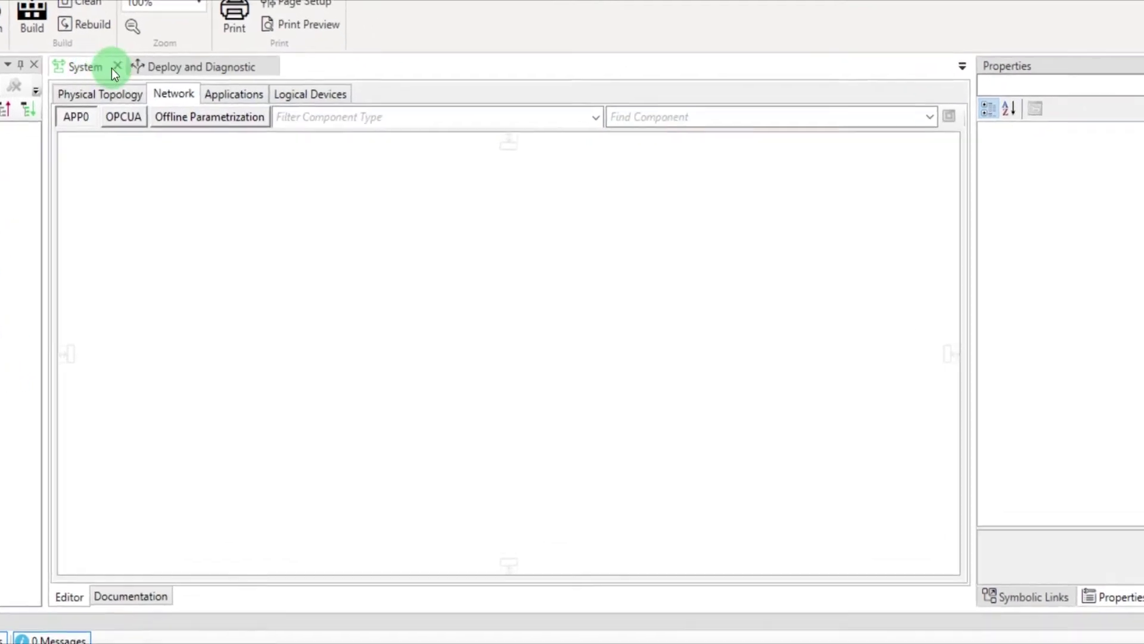
pyautogui.click(289, 94)
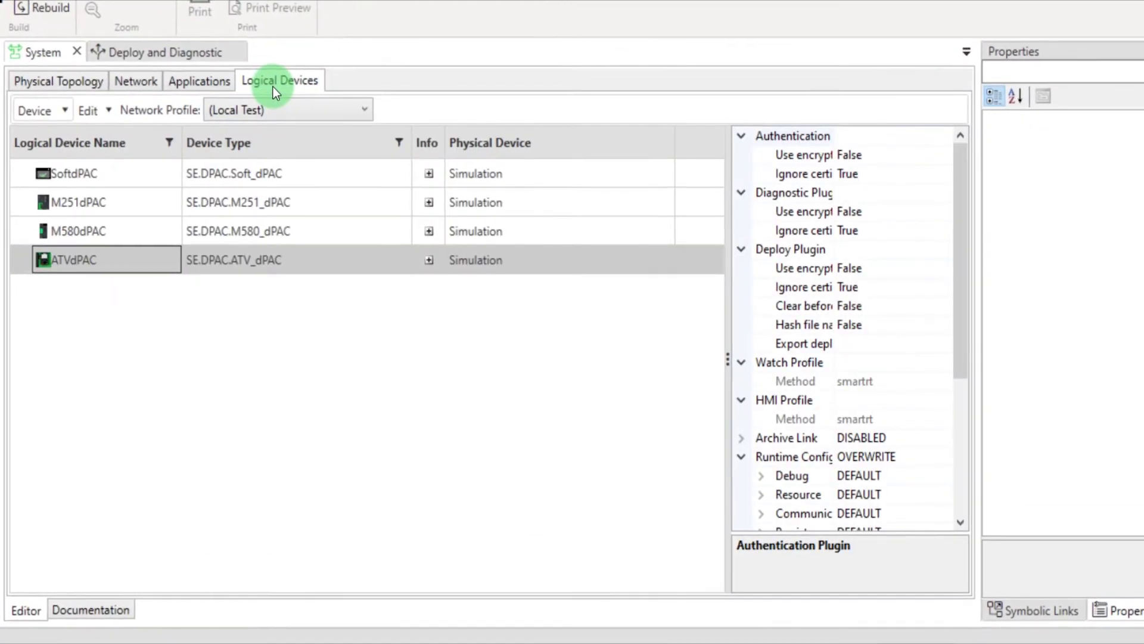
# In ATVdPAC's HW Configurator, add the SE.IoATV.ATVdPACxVW3A3530D device master.
pyautogui.rightClick(151, 259)
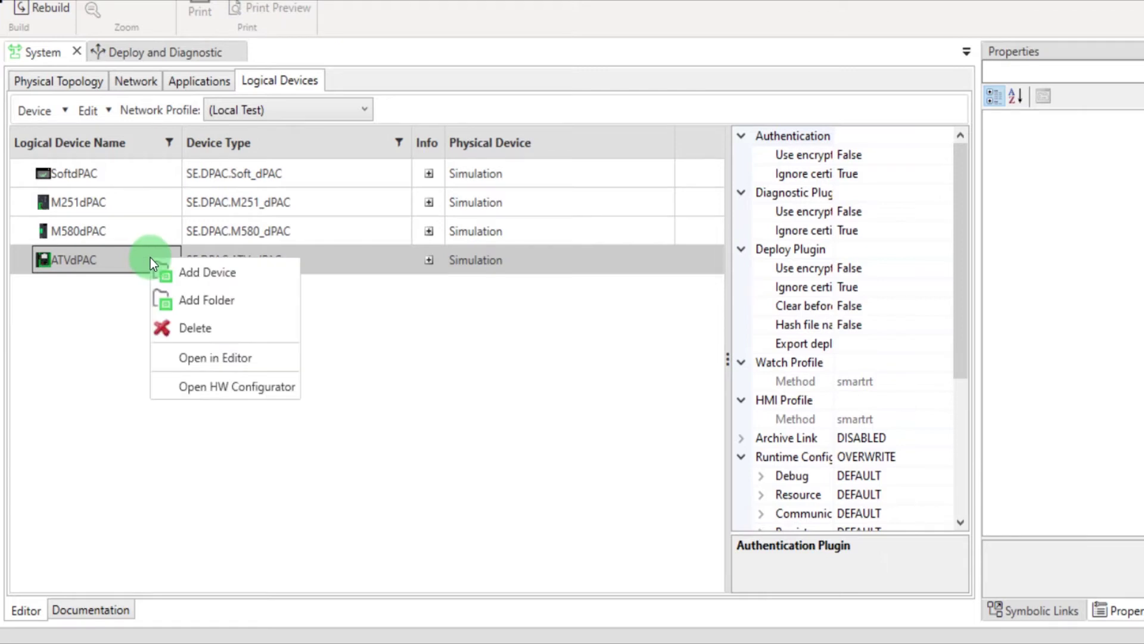
pyautogui.click(232, 389)
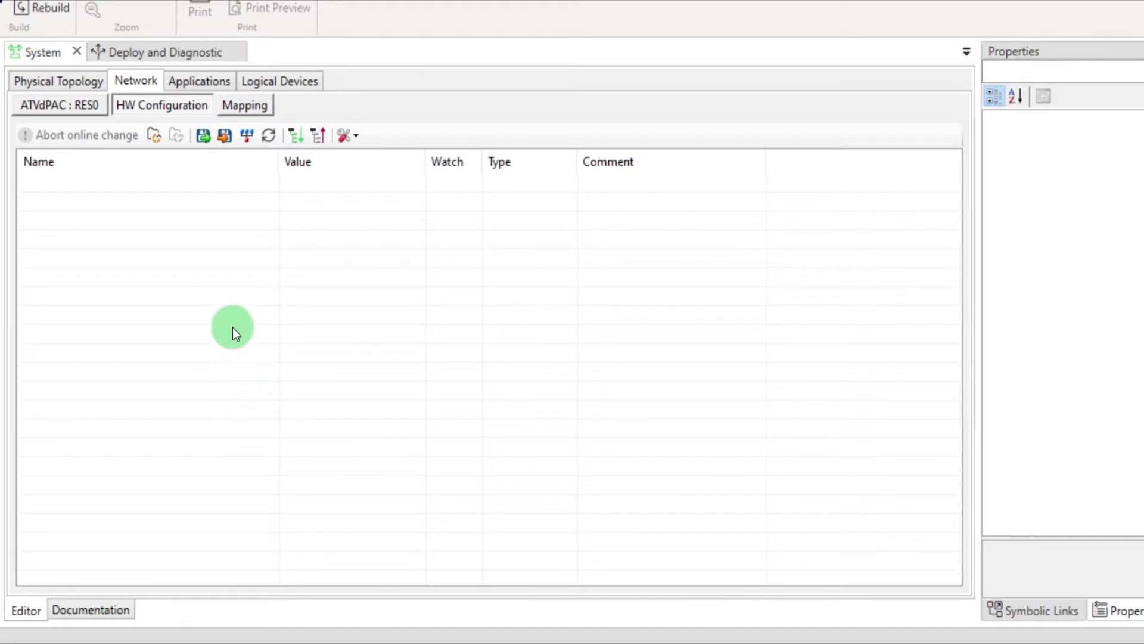
pyautogui.click(155, 137)
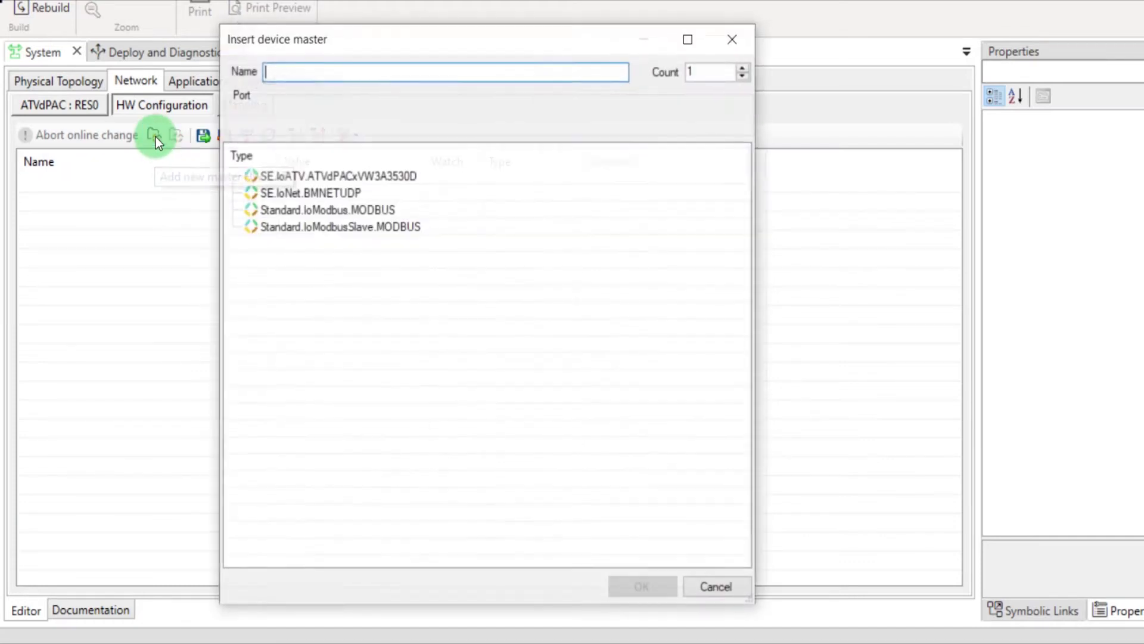
pyautogui.click(391, 175)
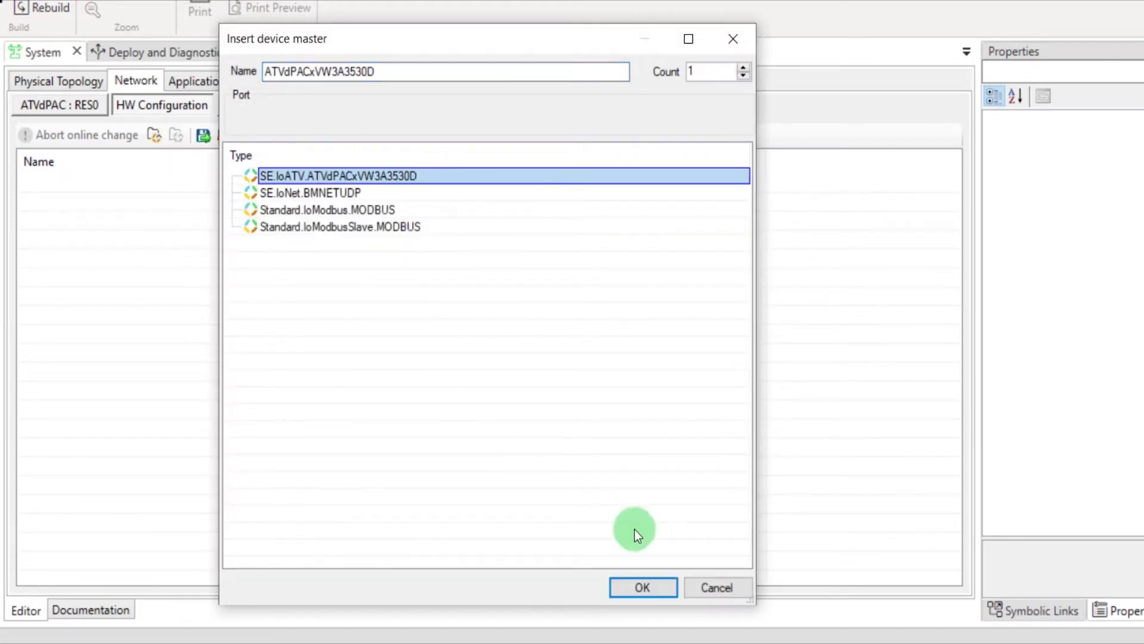
pyautogui.click(648, 588)
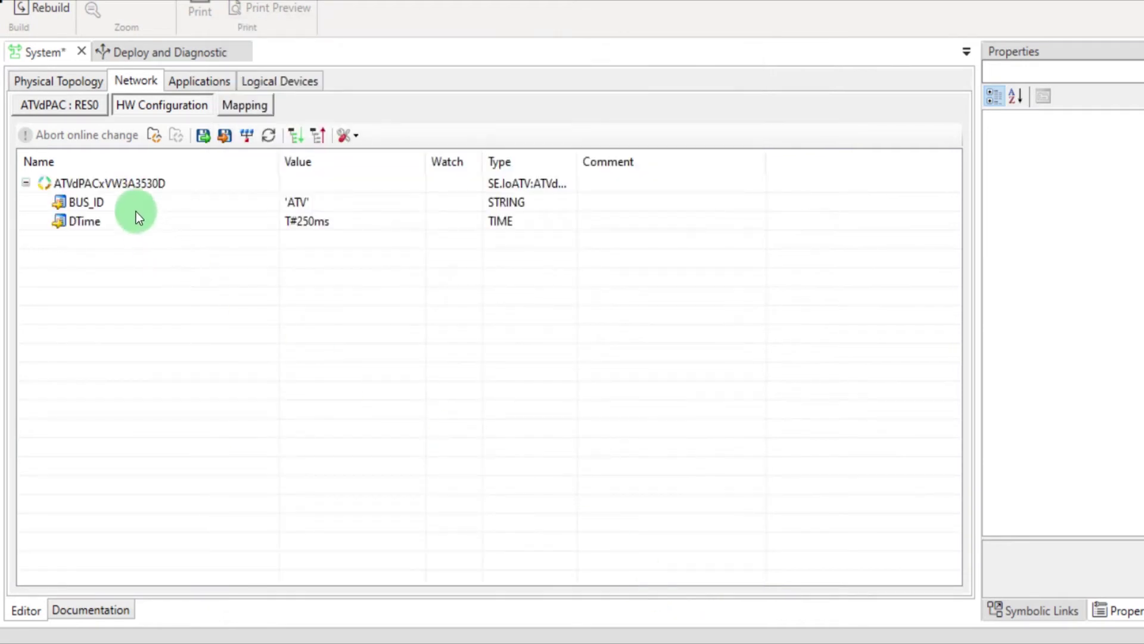
# Add ATVSpeedControl, IoEmbeddedATV6xx and IoModuleVW3A3203 modules beneath master ATVdPACxVW3A3530D.
pyautogui.rightClick(127, 183)
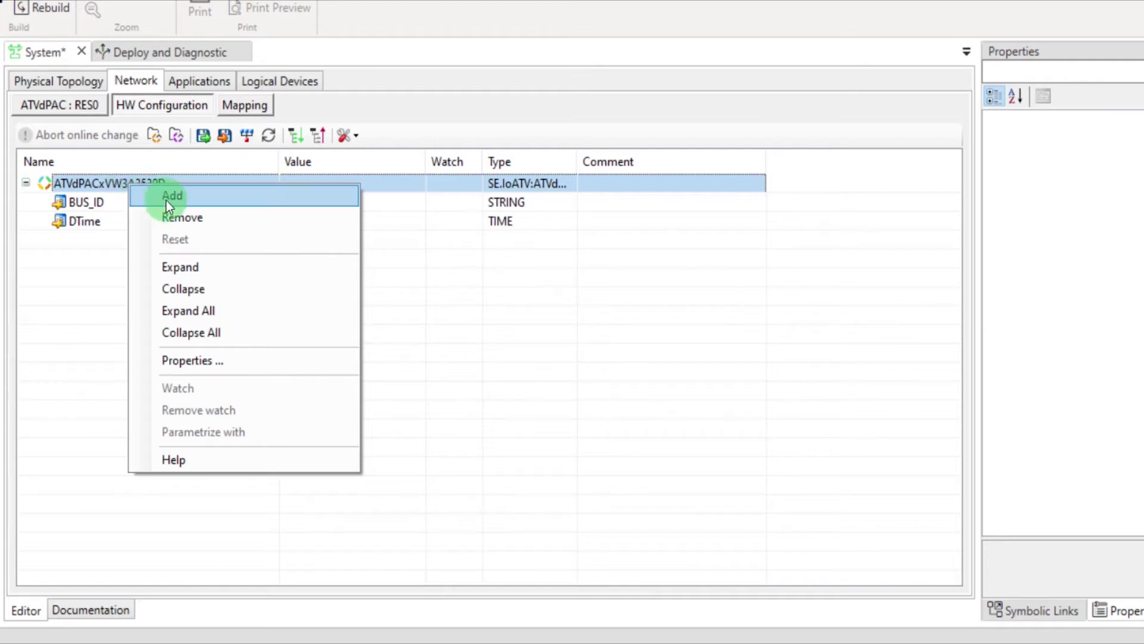
pyautogui.click(197, 200)
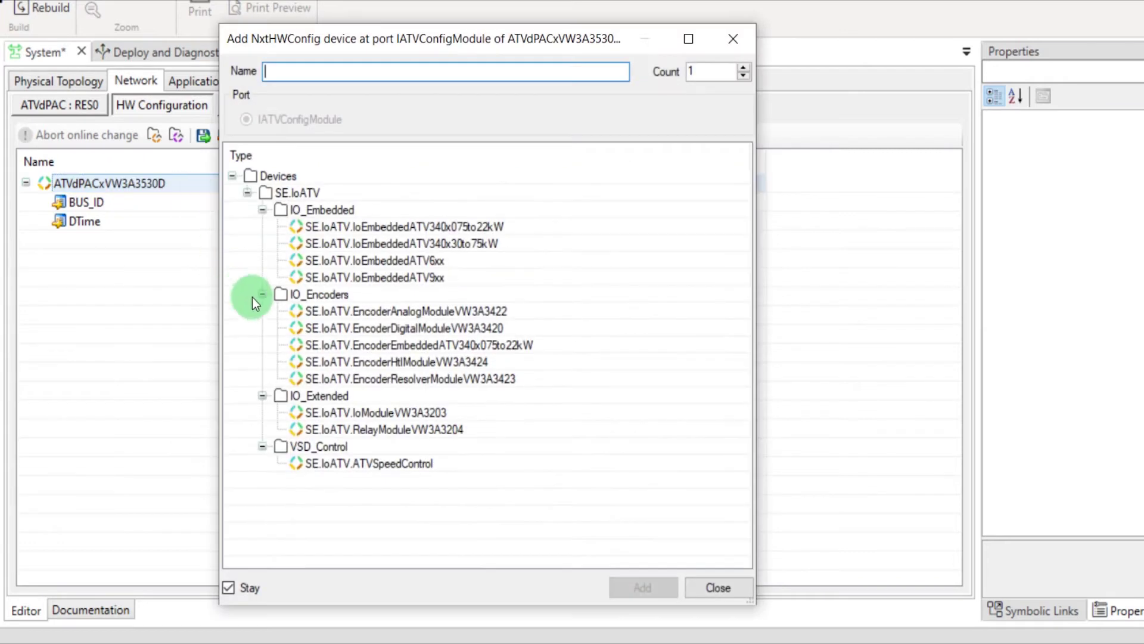
pyautogui.doubleClick(448, 467)
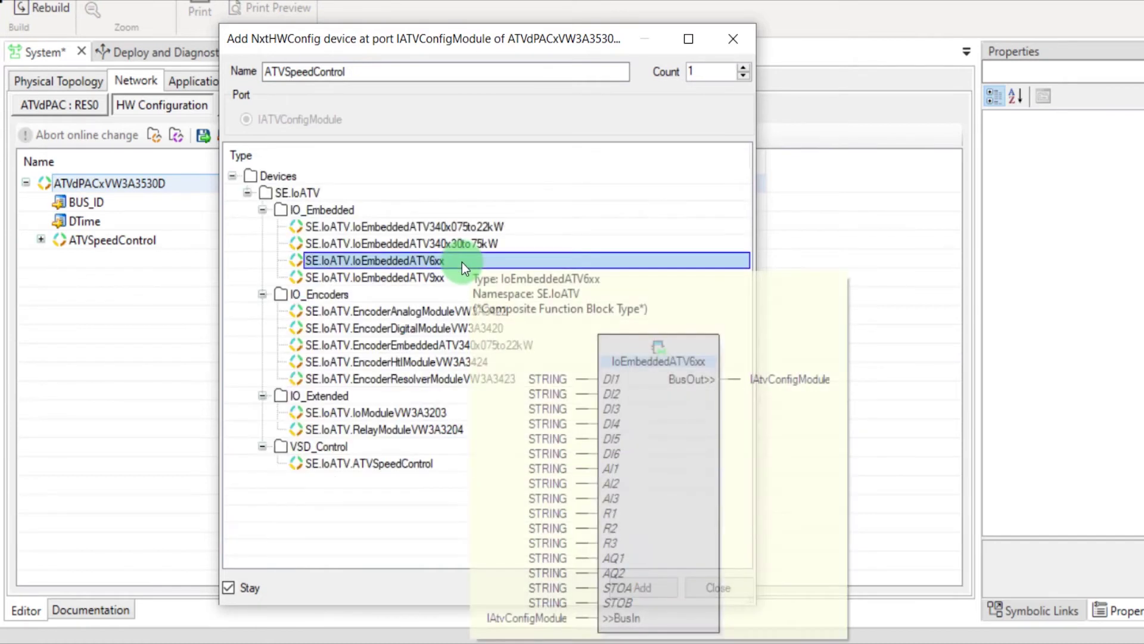
pyautogui.doubleClick(463, 263)
pyautogui.doubleClick(464, 413)
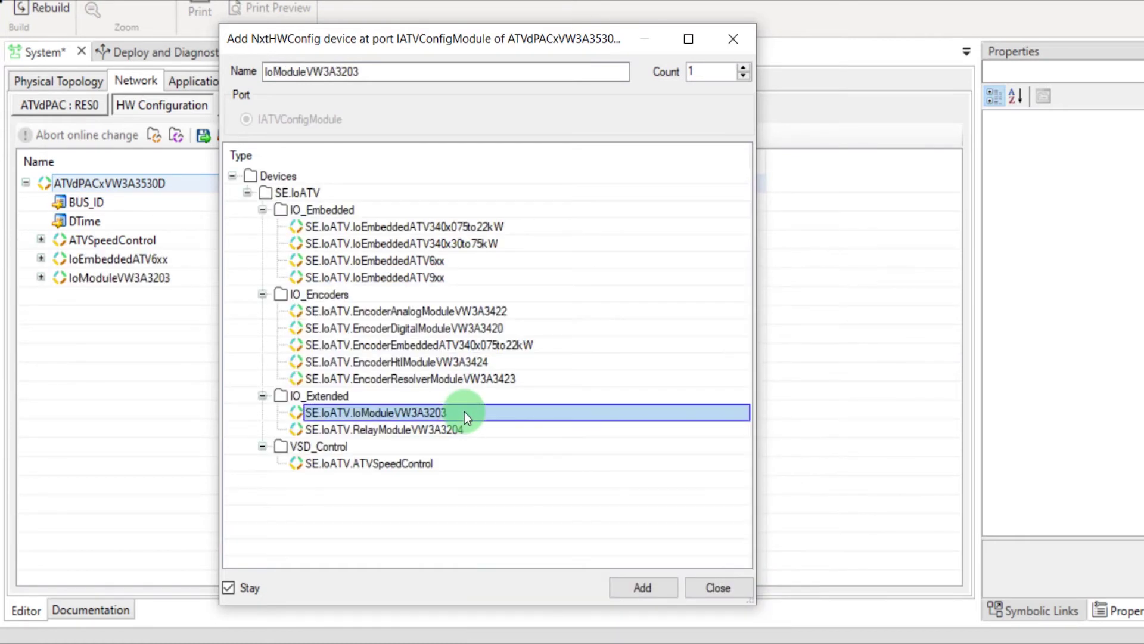
pyautogui.click(728, 586)
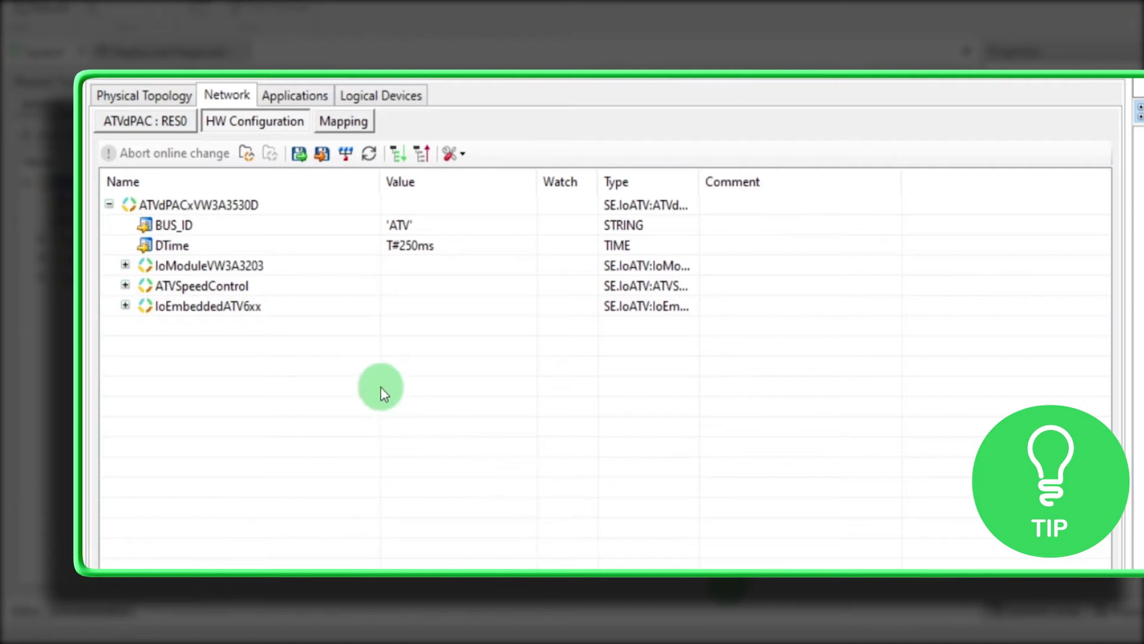
# Move ATVSpeedControl and IoEmbeddedATV6xx above IoModuleVW3A3203, and assign IoEmbeddedATV6xx's AI1 to IEC61499 Application.
pyautogui.moveTo(220, 285); pyautogui.dragTo(234, 266)
pyautogui.moveTo(250, 306); pyautogui.dragTo(251, 283)
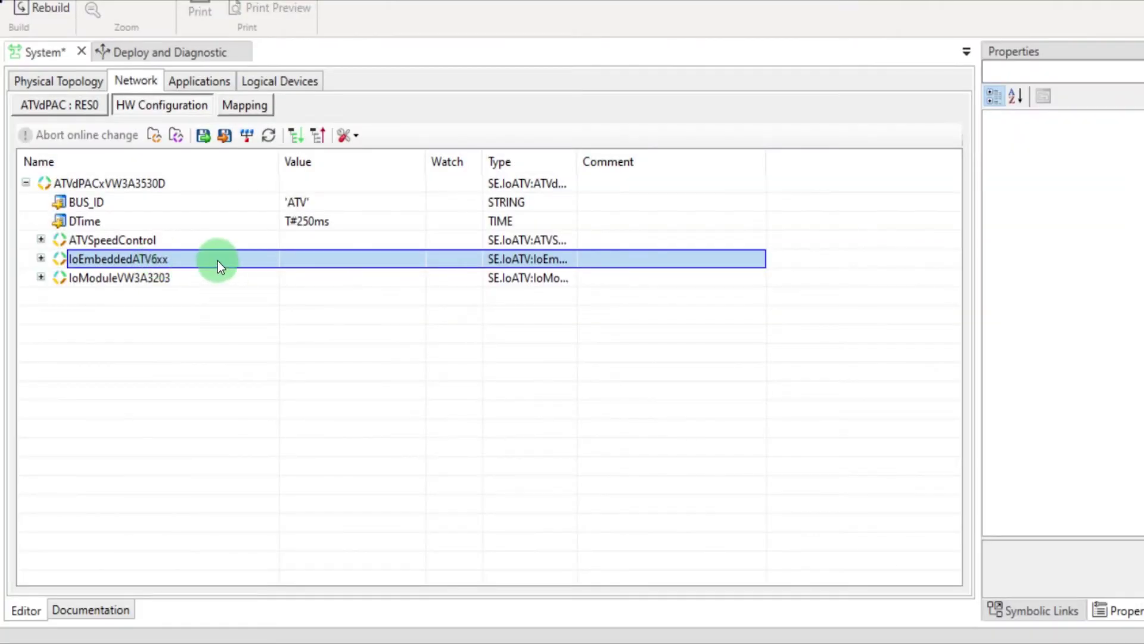
pyautogui.rightClick(217, 259)
pyautogui.click(321, 438)
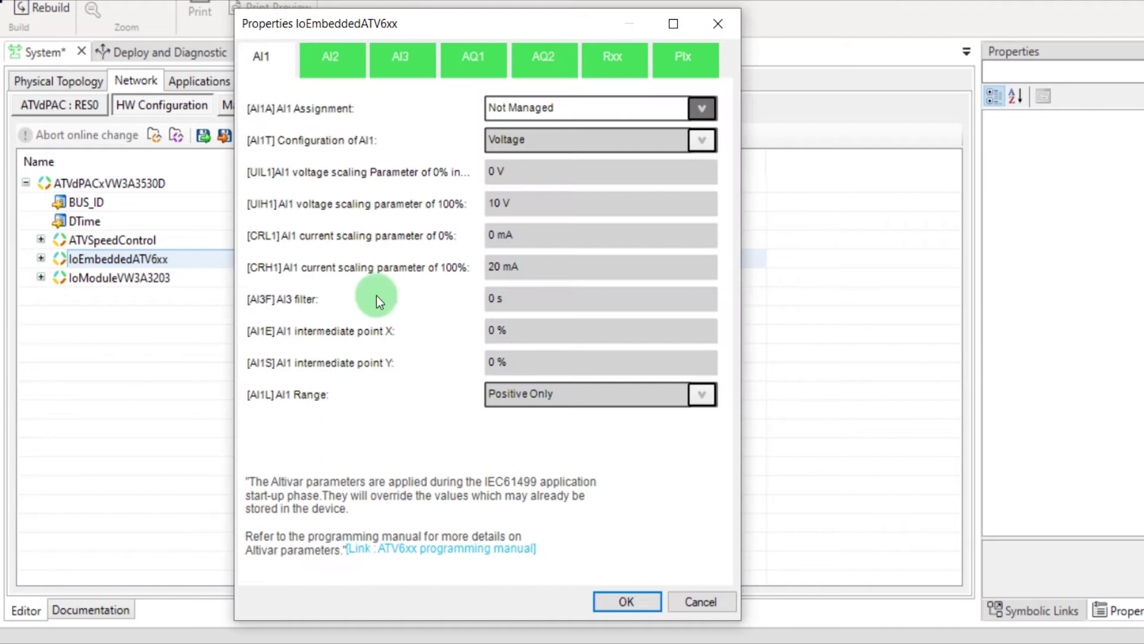
pyautogui.click(701, 109)
pyautogui.click(693, 143)
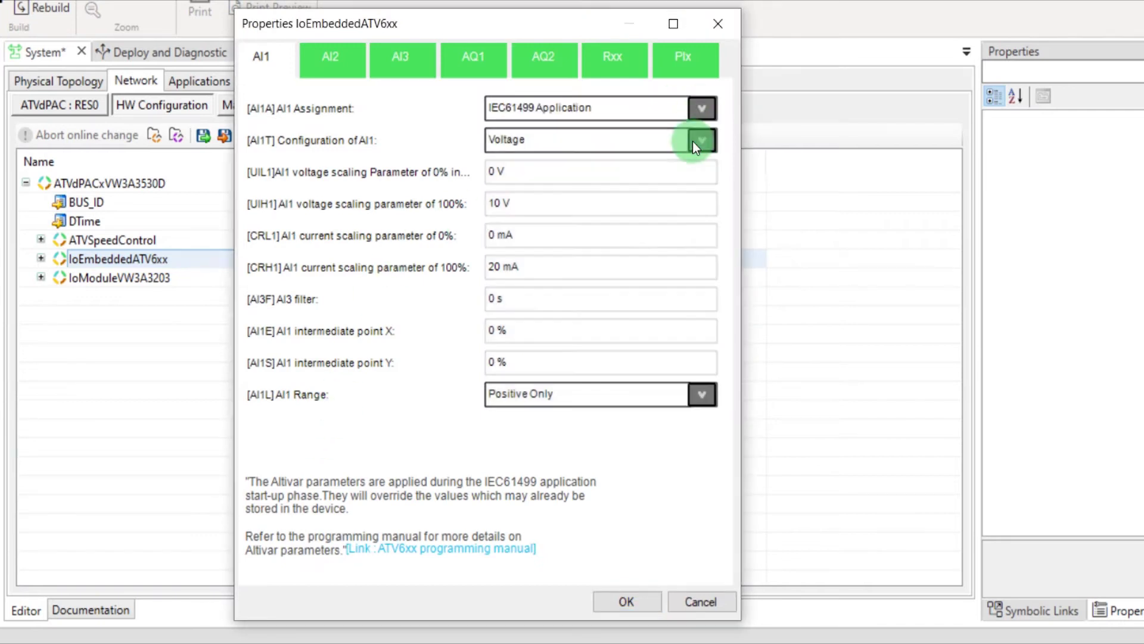
pyautogui.click(646, 599)
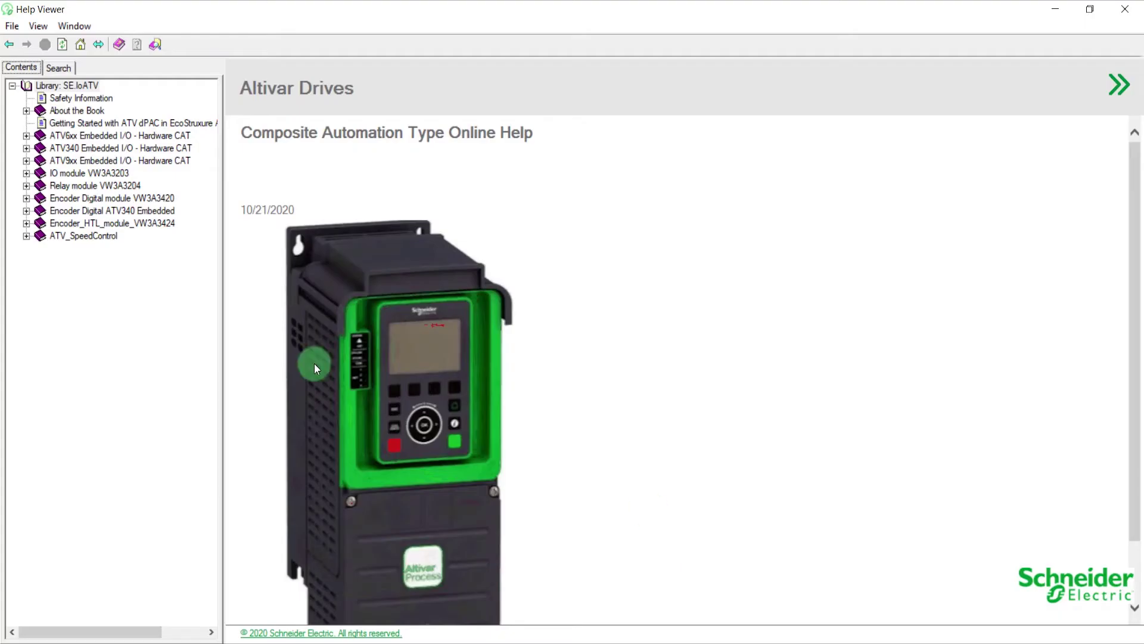
# Open the ATV6xx Embedded IO help page and scroll down to its relay hardware table.
pyautogui.click(26, 136)
pyautogui.click(89, 149)
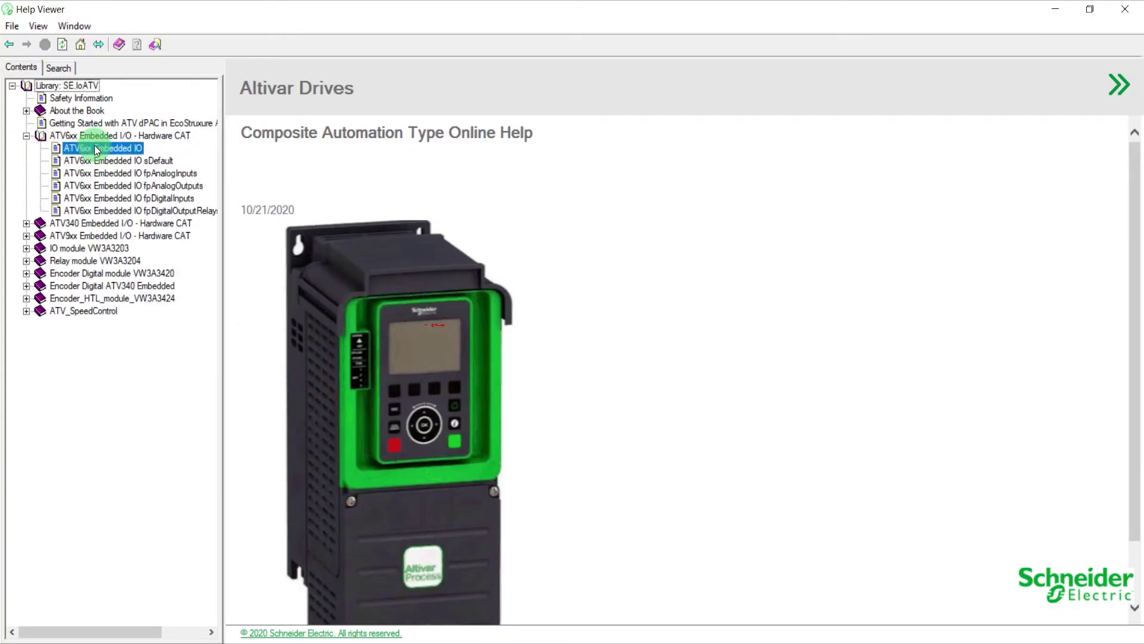
pyautogui.scroll(-10, 930, 245)
pyautogui.moveTo(1134, 259); pyautogui.dragTo(1135, 572)
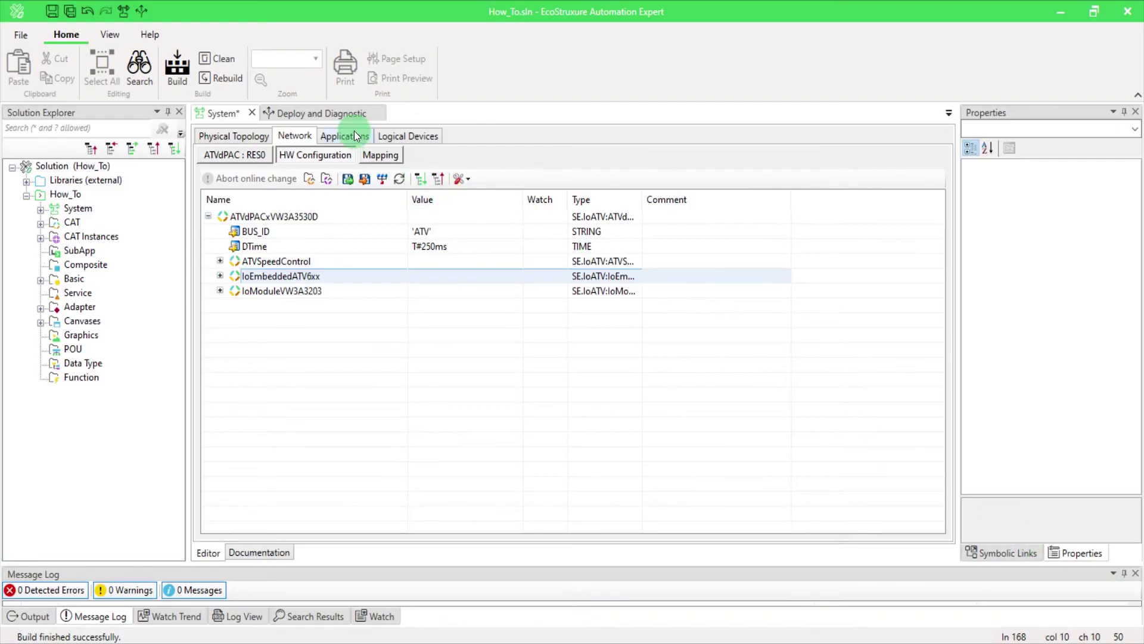
# Apply the hardware changes and place a MotorVS2D block, FB1, in the APP0 network.
pyautogui.click(354, 133)
pyautogui.click(585, 387)
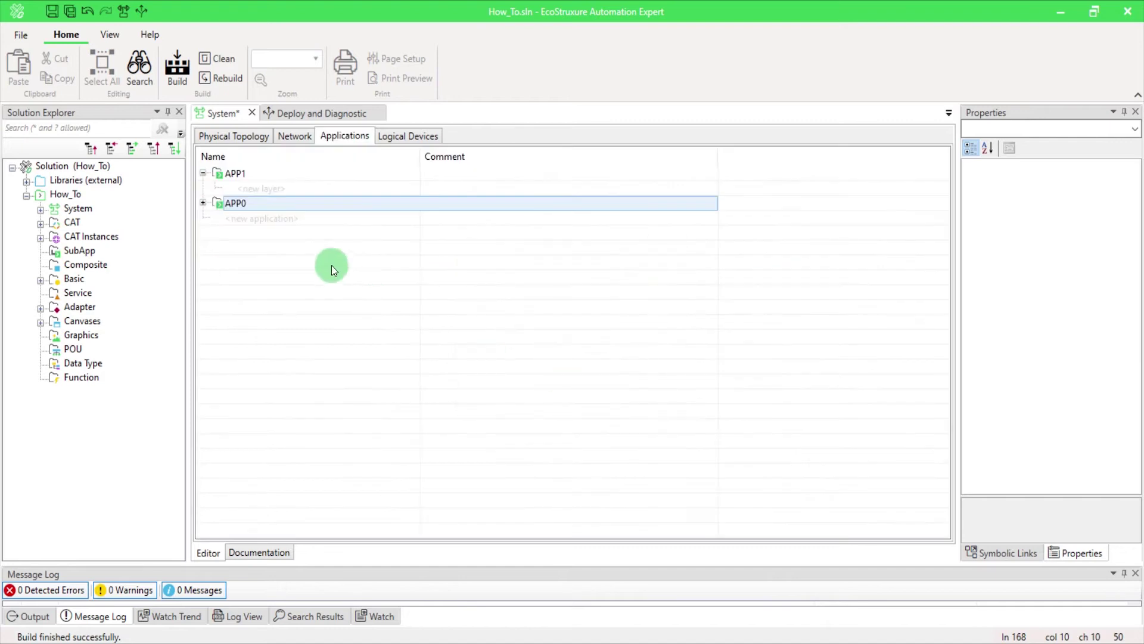
pyautogui.doubleClick(283, 202)
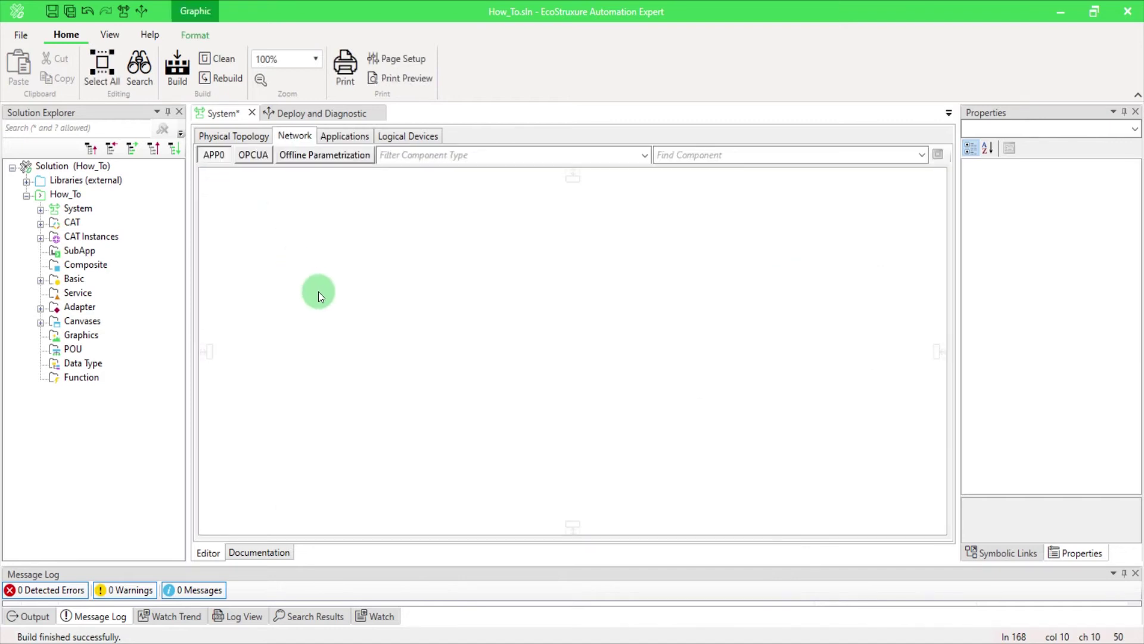
pyautogui.write('Motor')
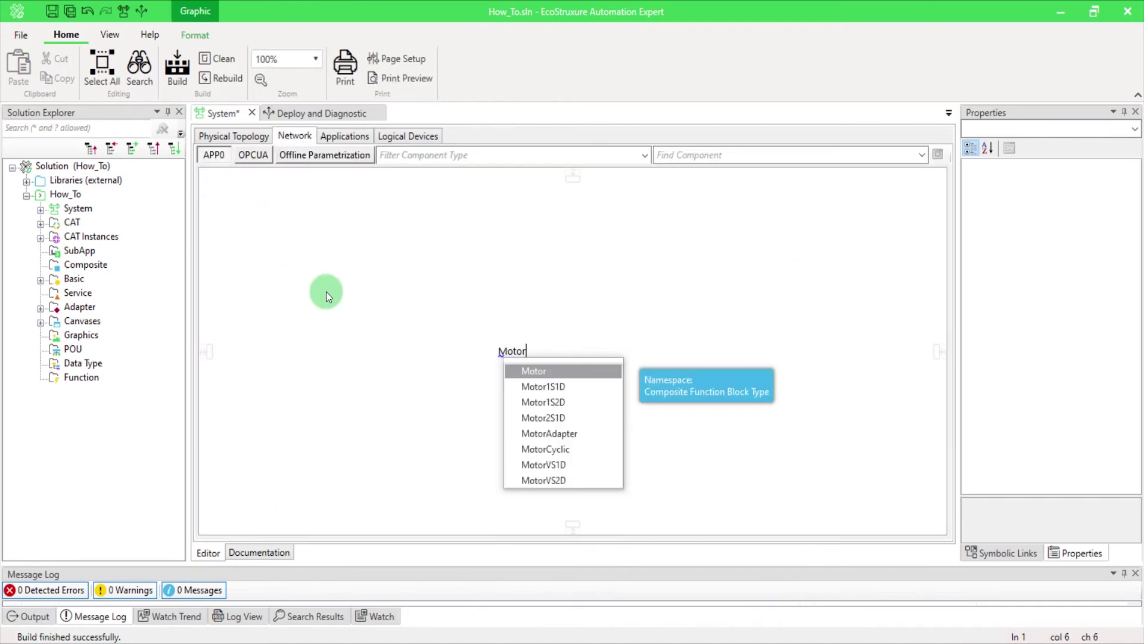
pyautogui.click(543, 480)
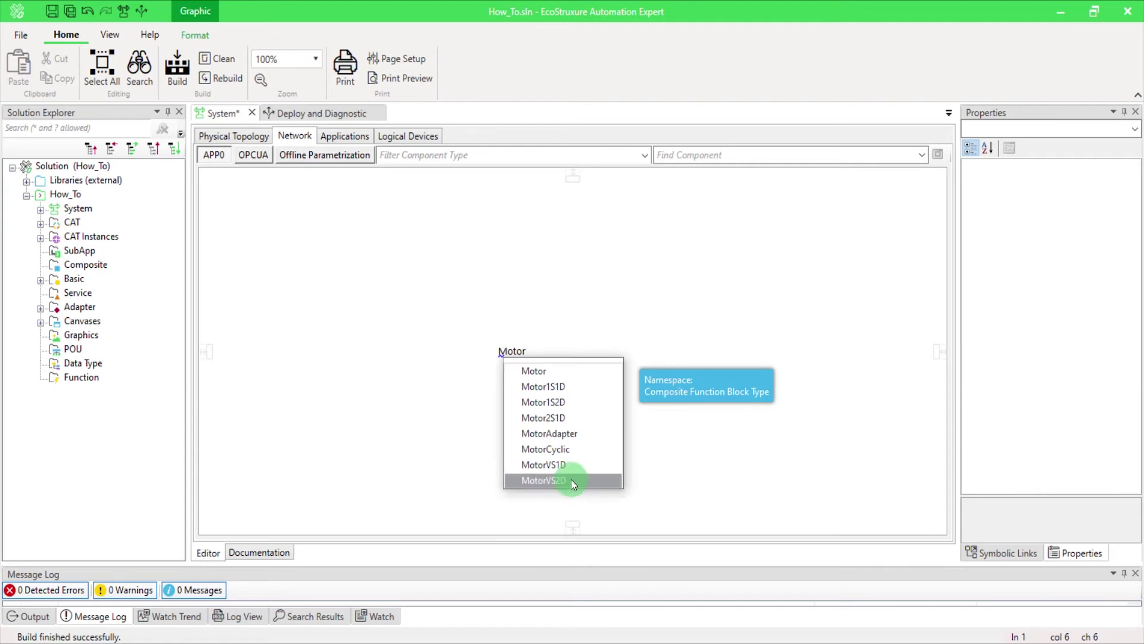
pyautogui.click(571, 479)
pyautogui.click(540, 301)
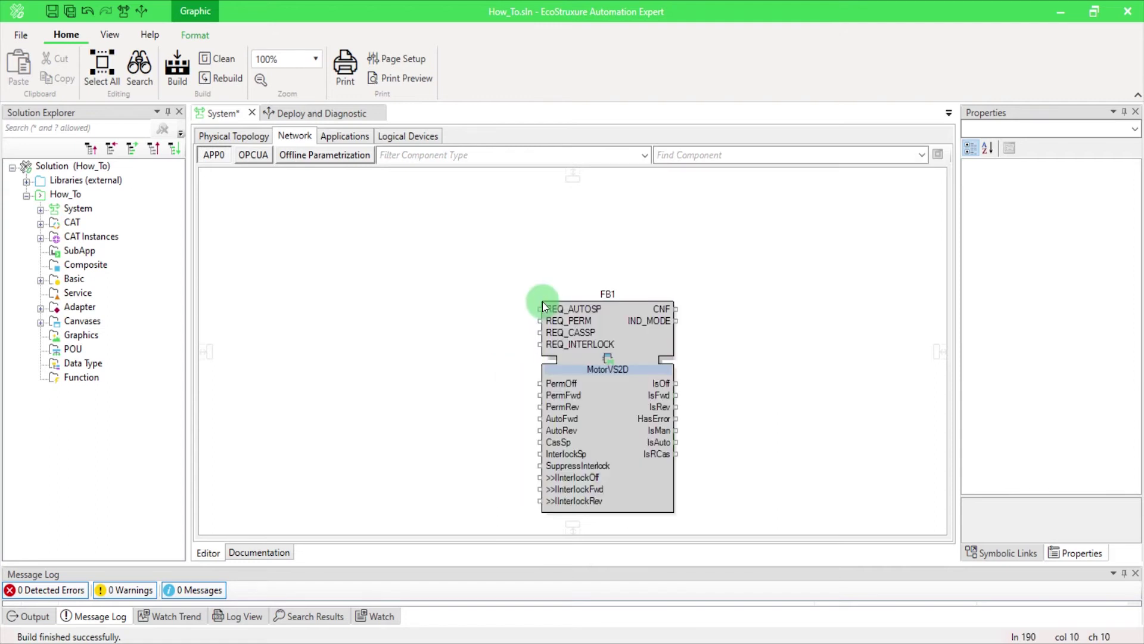
# Map FB1 to the ATVdPAC.RES0 resource.
pyautogui.rightClick(617, 395)
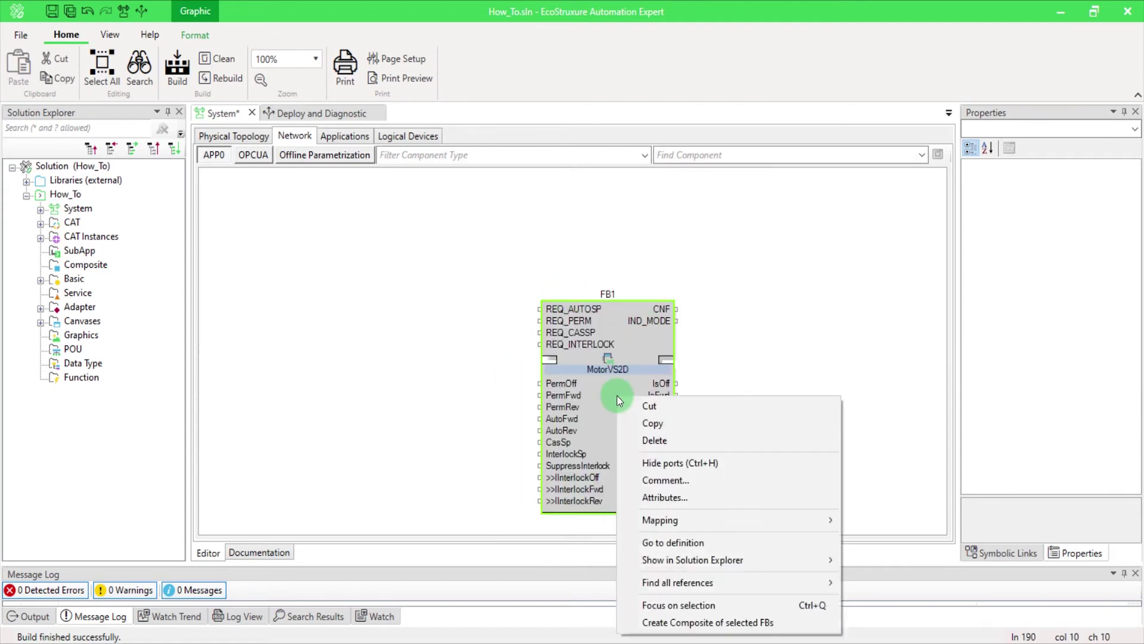
pyautogui.moveTo(684, 515)
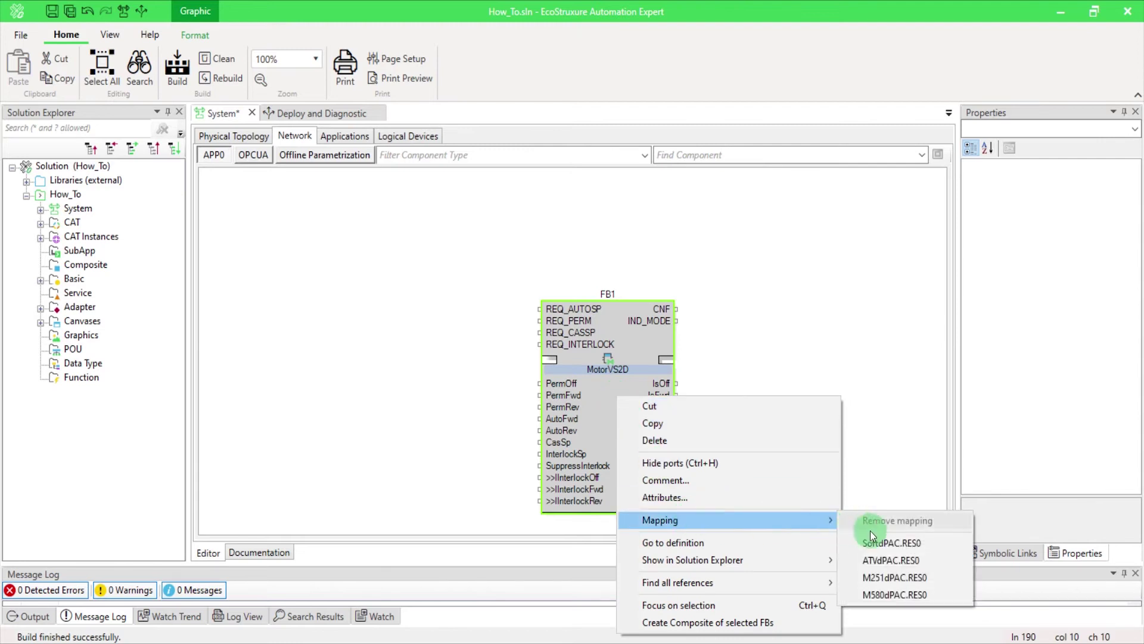
pyautogui.click(951, 557)
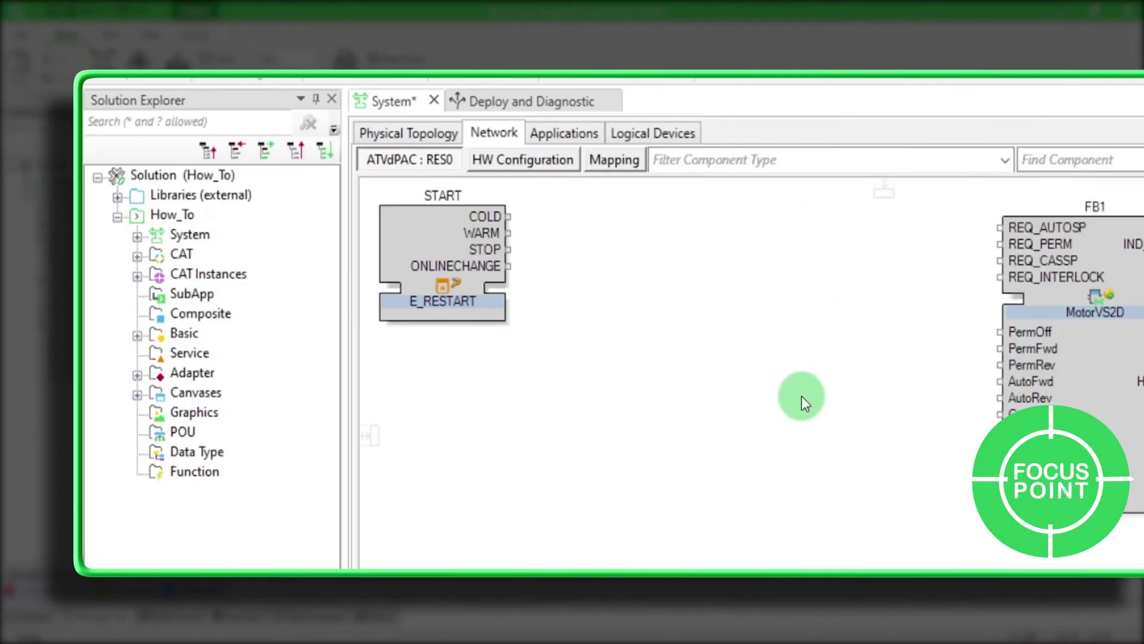
# Add a DPAC_FULLINIT block beside START and wire START's COLD and ONLINECHANGE events into it.
pyautogui.doubleClick(516, 324)
pyautogui.write('dpac')
pyautogui.click(888, 488)
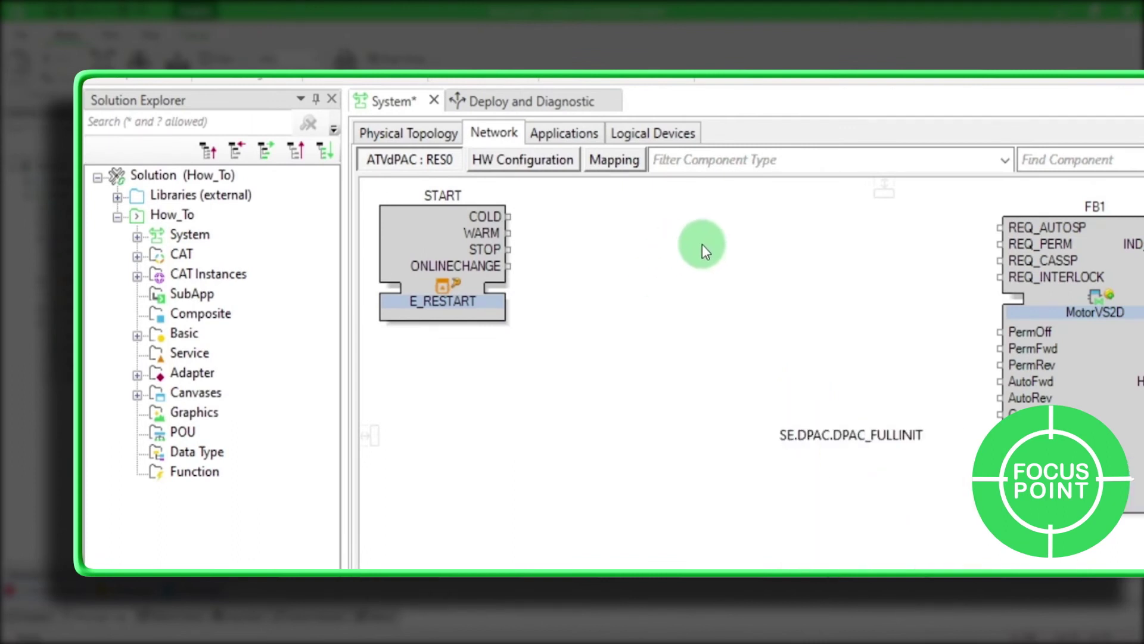
pyautogui.moveTo(770, 249); pyautogui.dragTo(752, 220)
pyautogui.moveTo(515, 218); pyautogui.dragTo(676, 222)
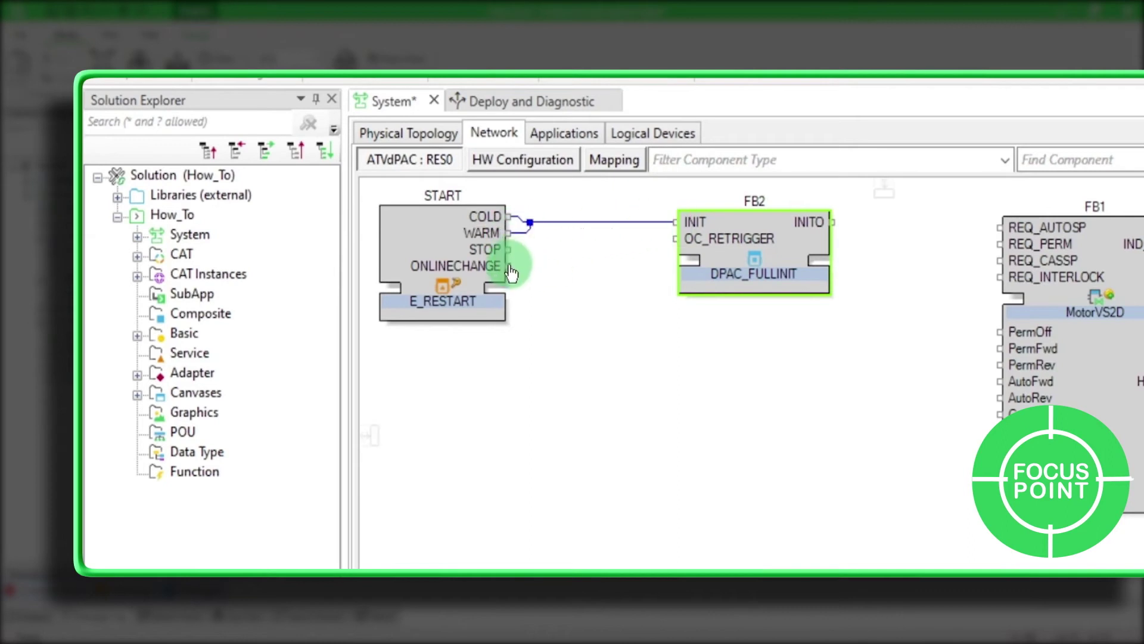
pyautogui.moveTo(511, 271); pyautogui.dragTo(675, 239)
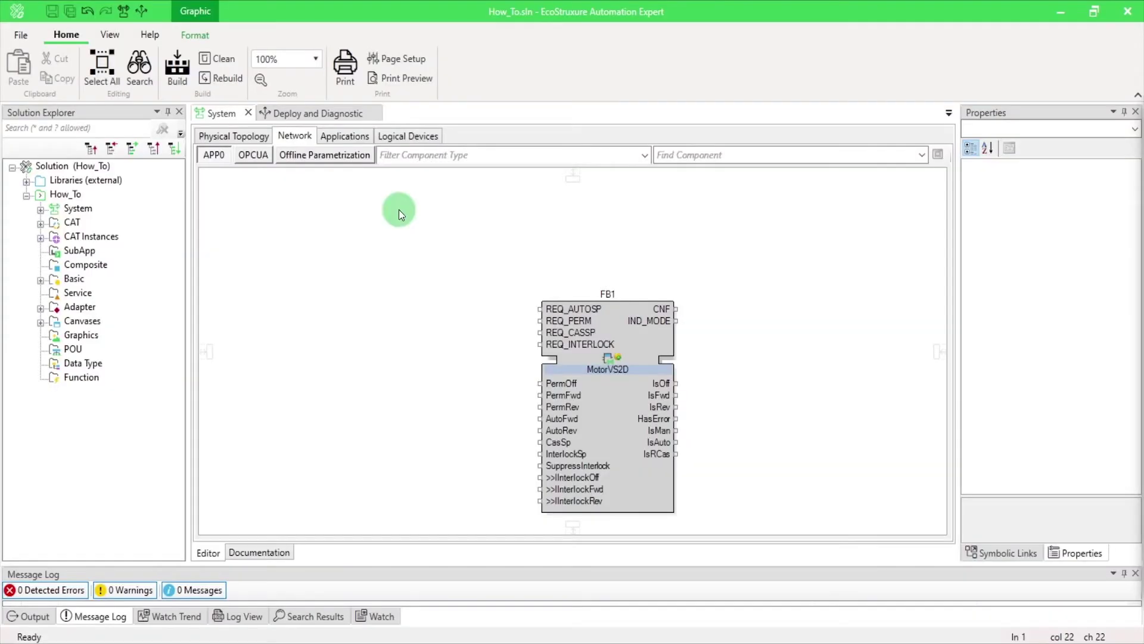
# Open ATVdPAC's hardware configuration and link CommandRunForward and CommandRunReverse to FB1.CmdFwd and FB1.CmdRev.
pyautogui.click(400, 137)
pyautogui.rightClick(294, 273)
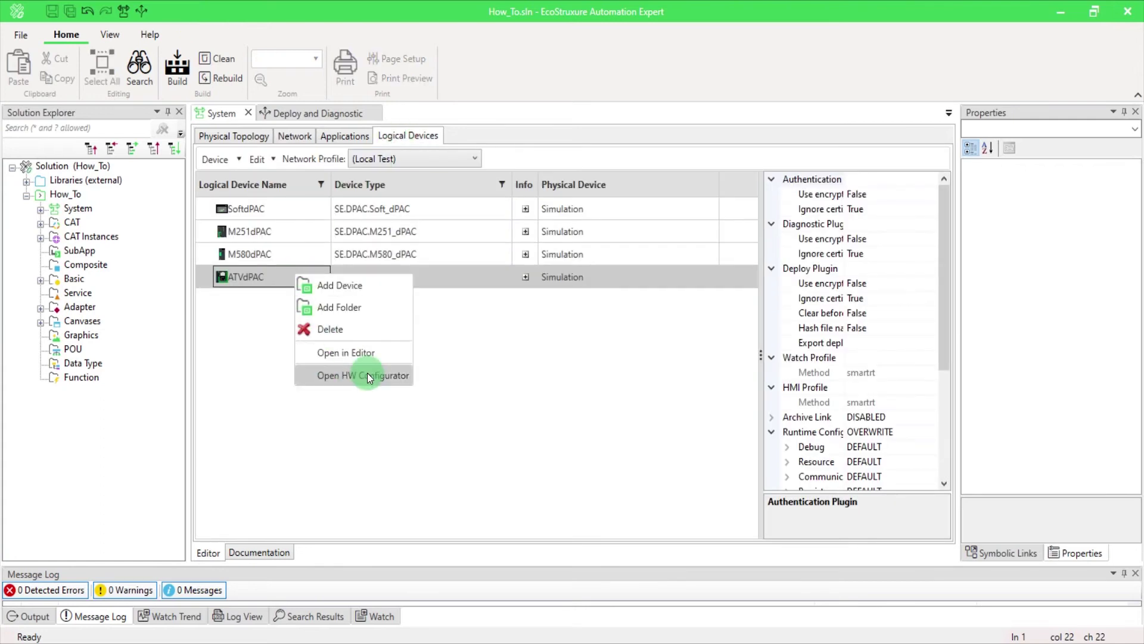
pyautogui.click(367, 373)
pyautogui.click(1002, 552)
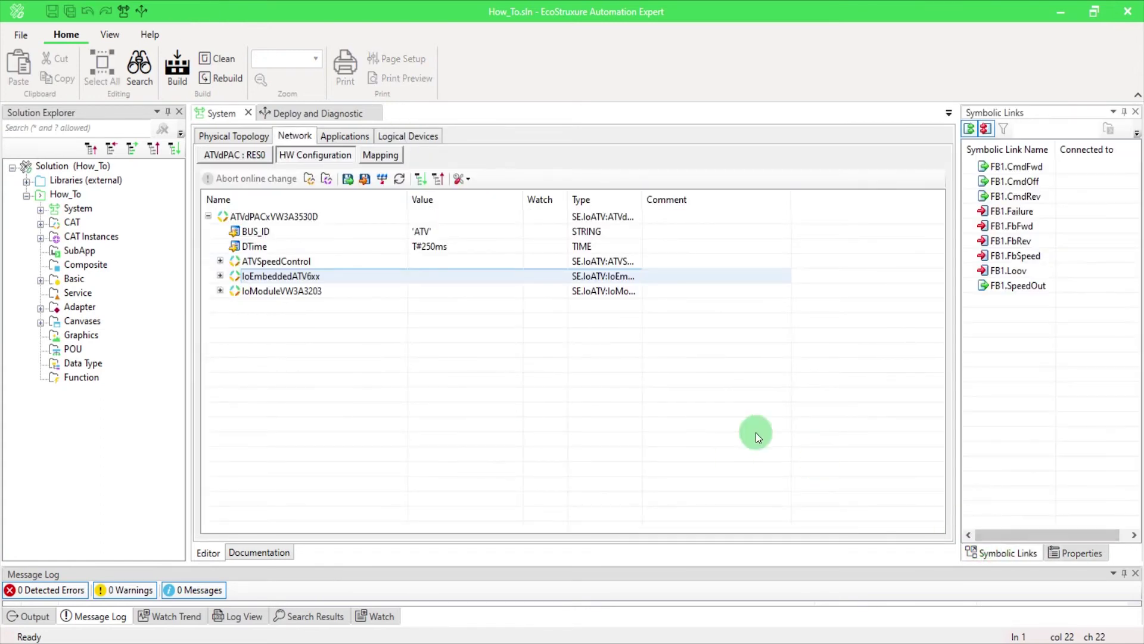
pyautogui.click(220, 261)
pyautogui.doubleClick(1016, 167)
pyautogui.moveTo(1021, 191); pyautogui.dragTo(453, 292)
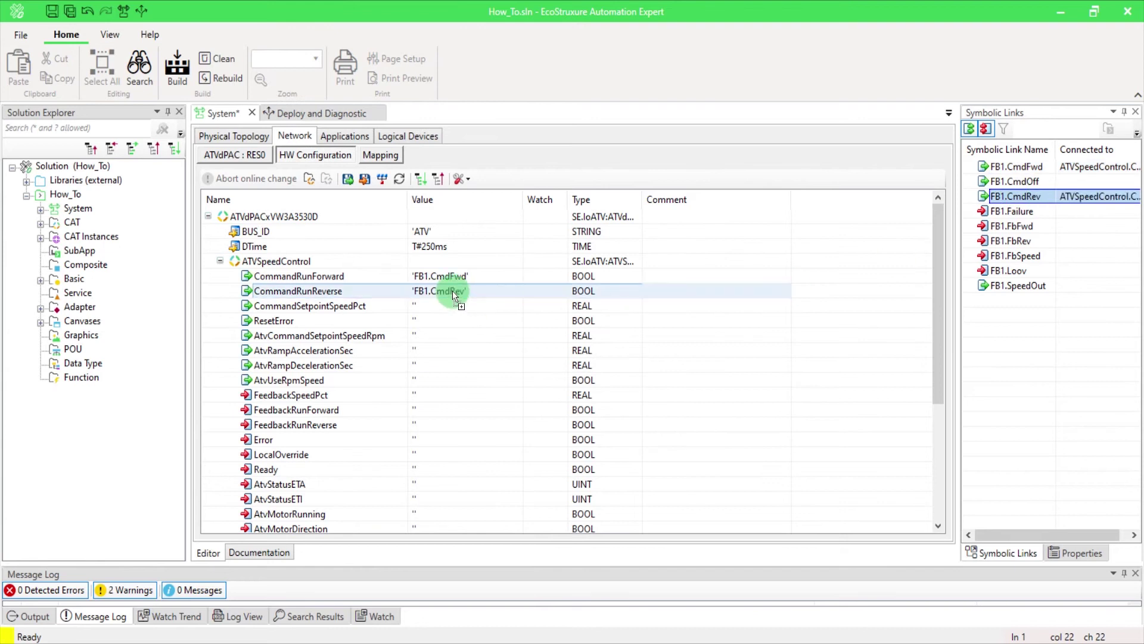
# Bind speed setpoint, feedbacks, Error and LocalOverride to FB1.SpeedOut, FbSpeed, FbFwd, FbRev, Failure, Loov, then apply.
pyautogui.moveTo(1055, 285); pyautogui.dragTo(451, 335)
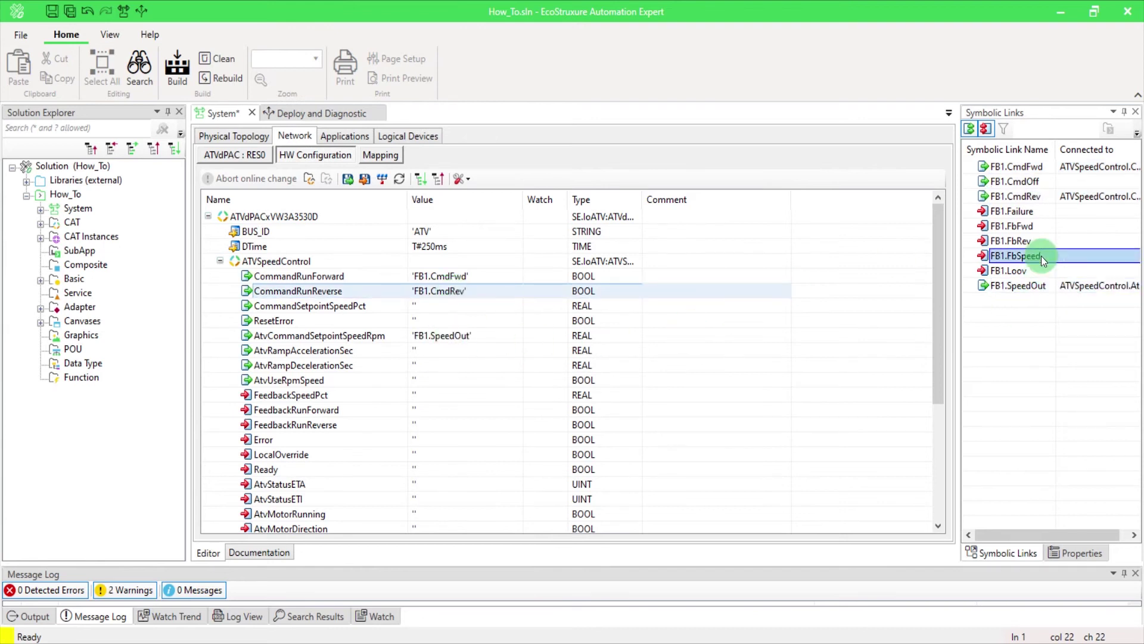
pyautogui.moveTo(1042, 256); pyautogui.dragTo(447, 395)
pyautogui.moveTo(1013, 226); pyautogui.dragTo(448, 415)
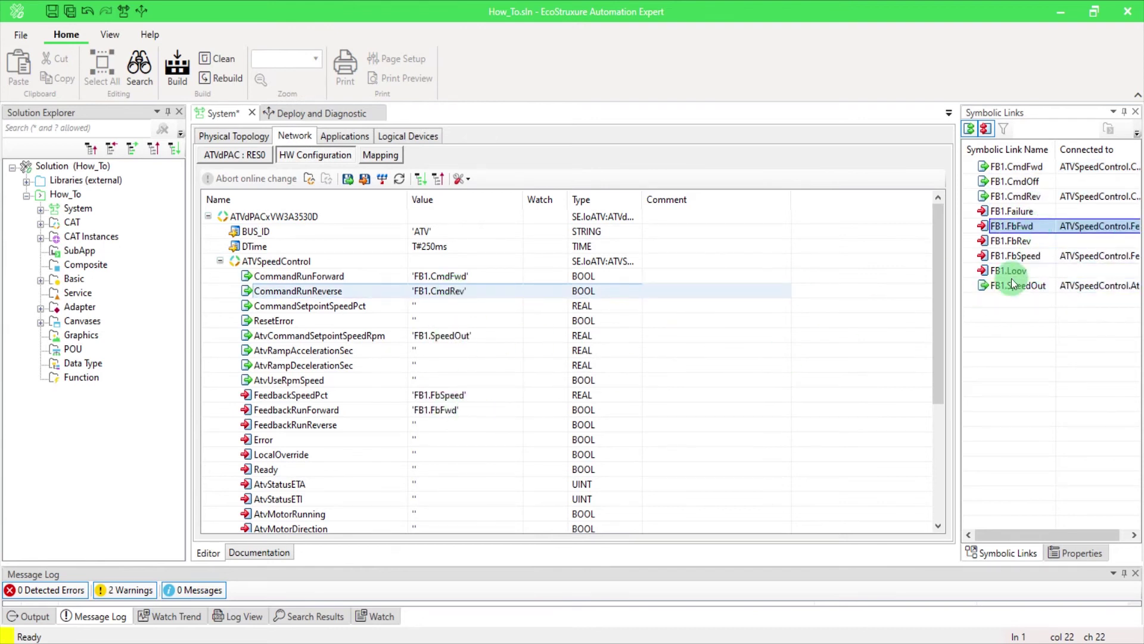
pyautogui.moveTo(1012, 241); pyautogui.dragTo(440, 424)
pyautogui.moveTo(1032, 212); pyautogui.dragTo(441, 440)
pyautogui.moveTo(1011, 271); pyautogui.dragTo(444, 455)
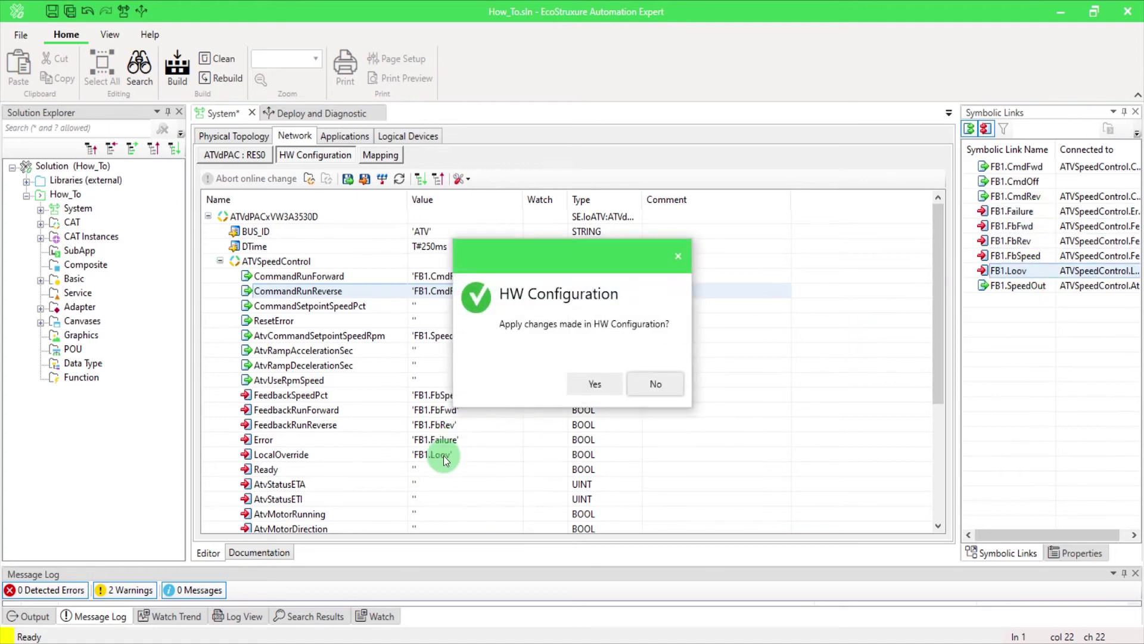
pyautogui.click(594, 387)
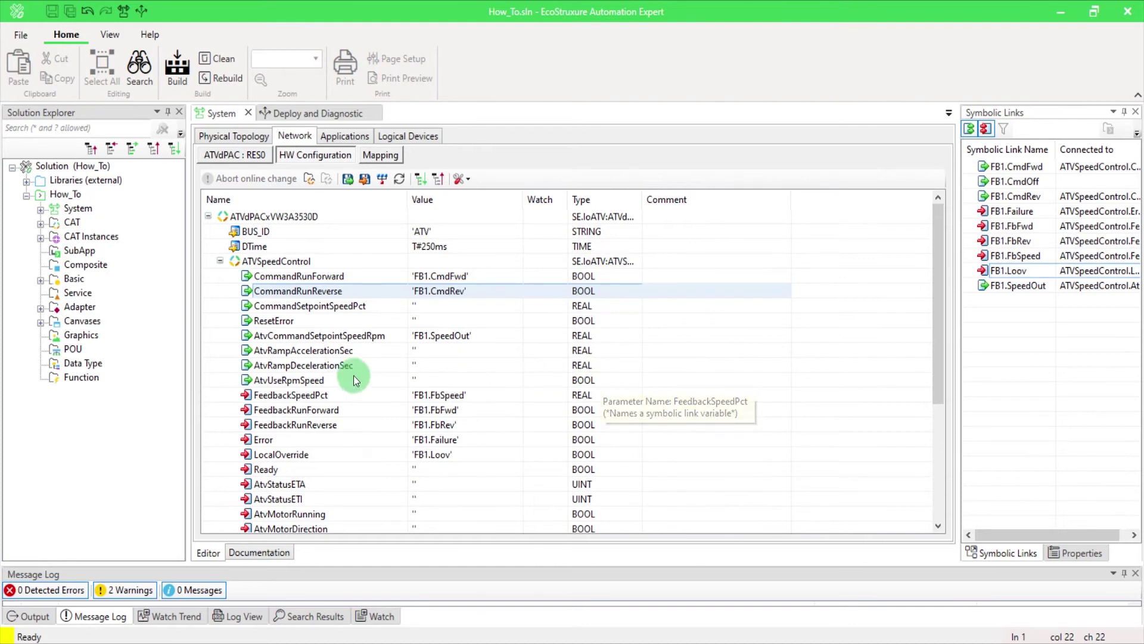
pyautogui.click(40, 322)
# Create a new canvas named ATVdPAC under Canvases > 1280x980.
pyautogui.click(41, 323)
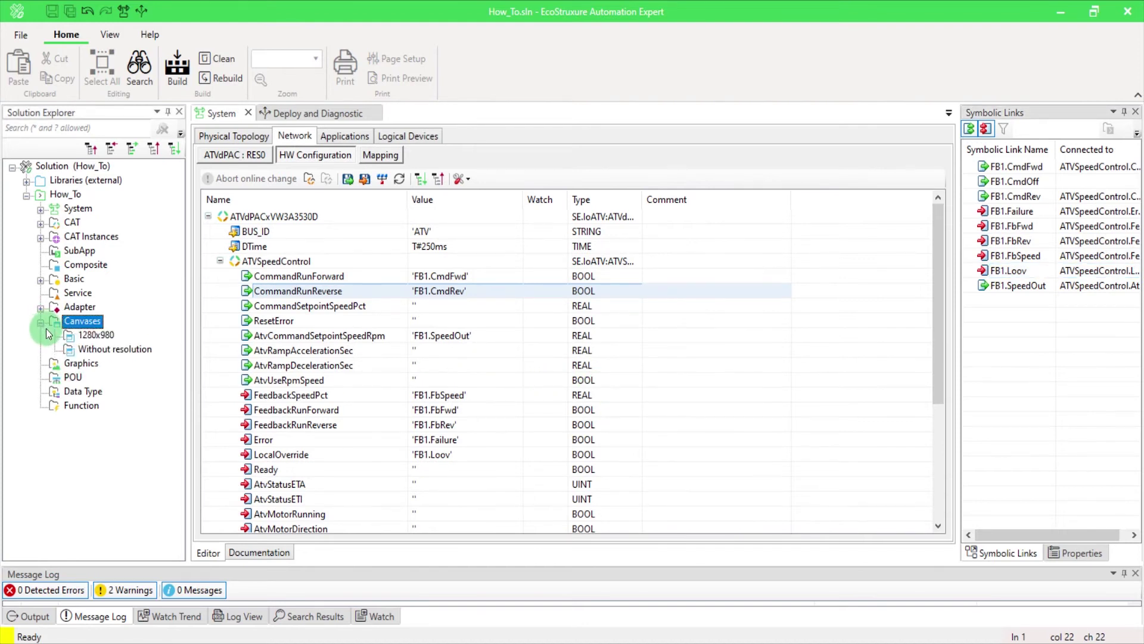
pyautogui.rightClick(75, 335)
pyautogui.click(87, 345)
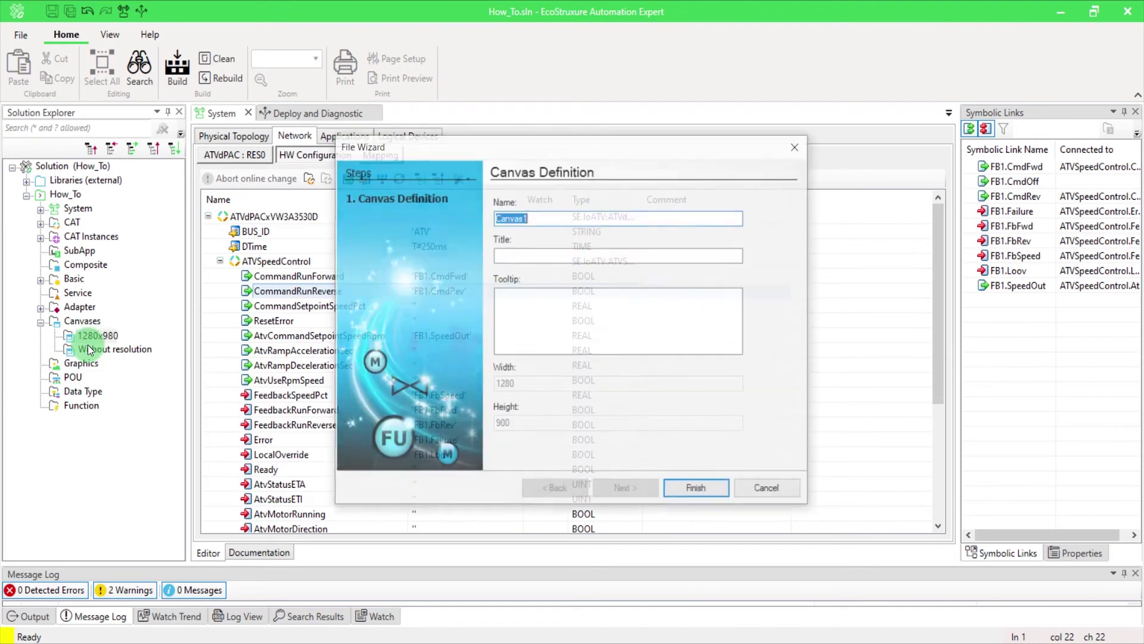
pyautogui.write('ATVdPAC')
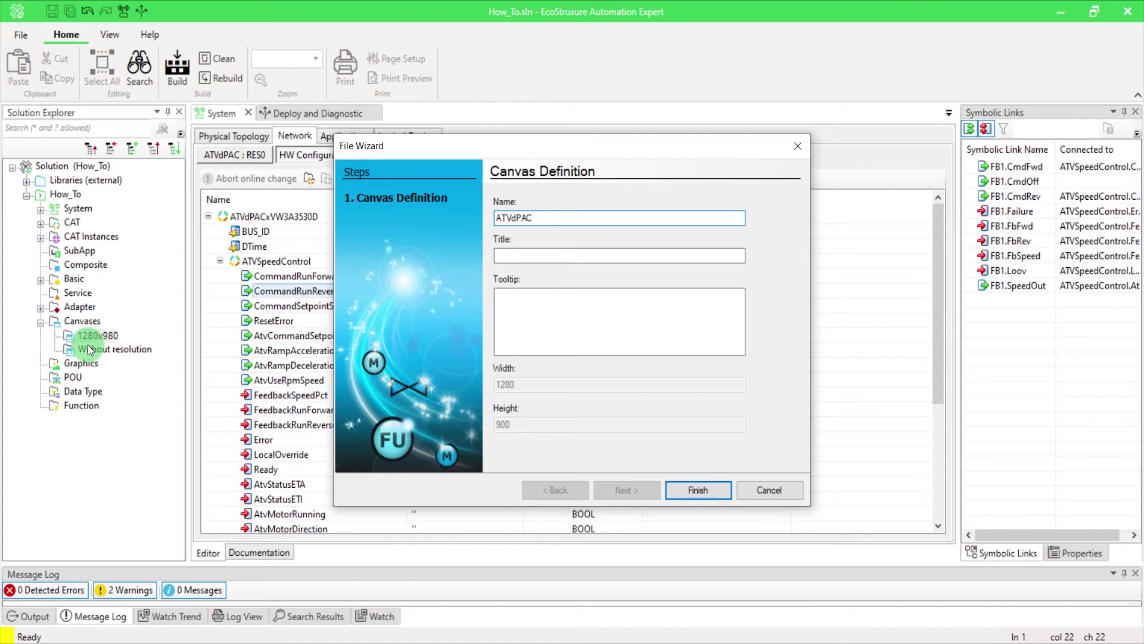
pyautogui.click(427, 444)
pyautogui.click(678, 488)
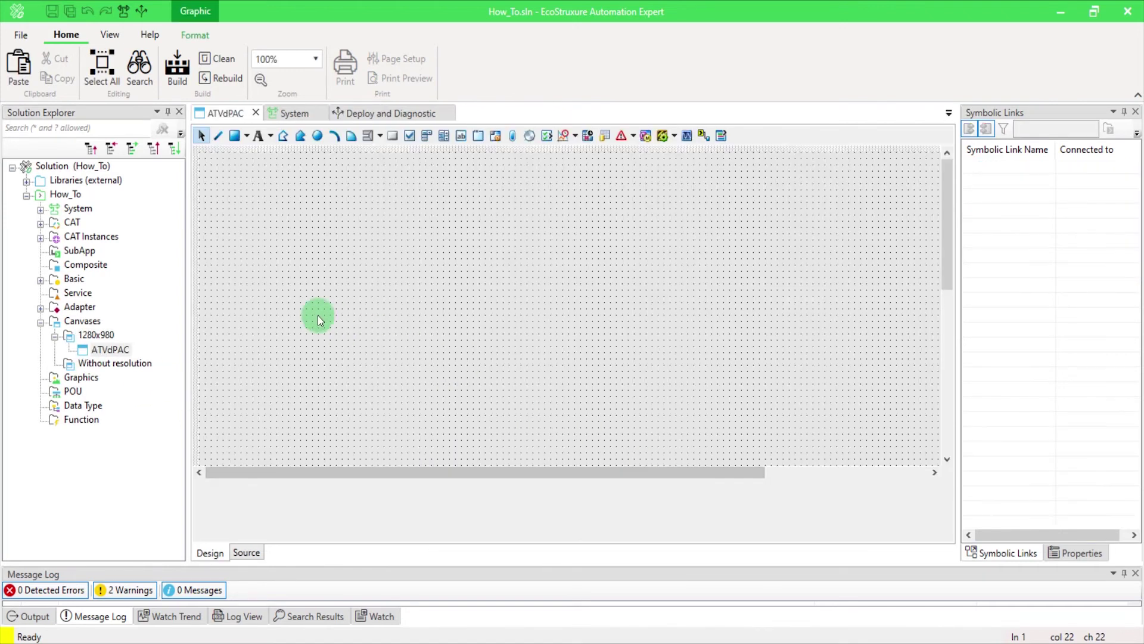
# Place the ATVdPAC sAtv6xx drive graphic and its CPU diagnostics faceplate side by side on the canvas.
pyautogui.click(40, 237)
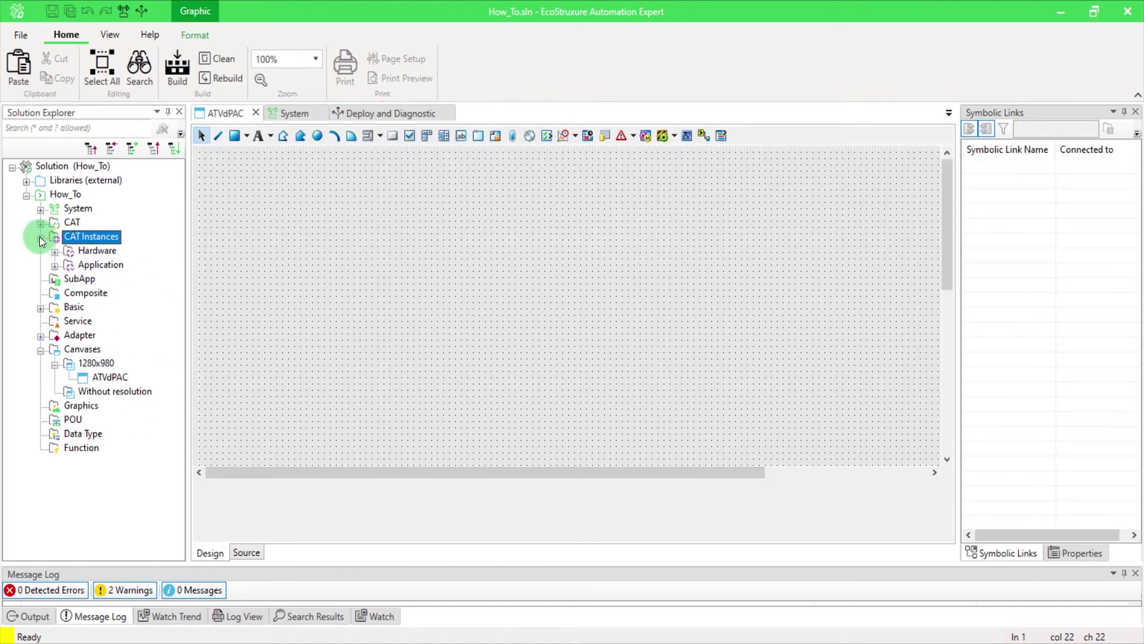
pyautogui.click(53, 252)
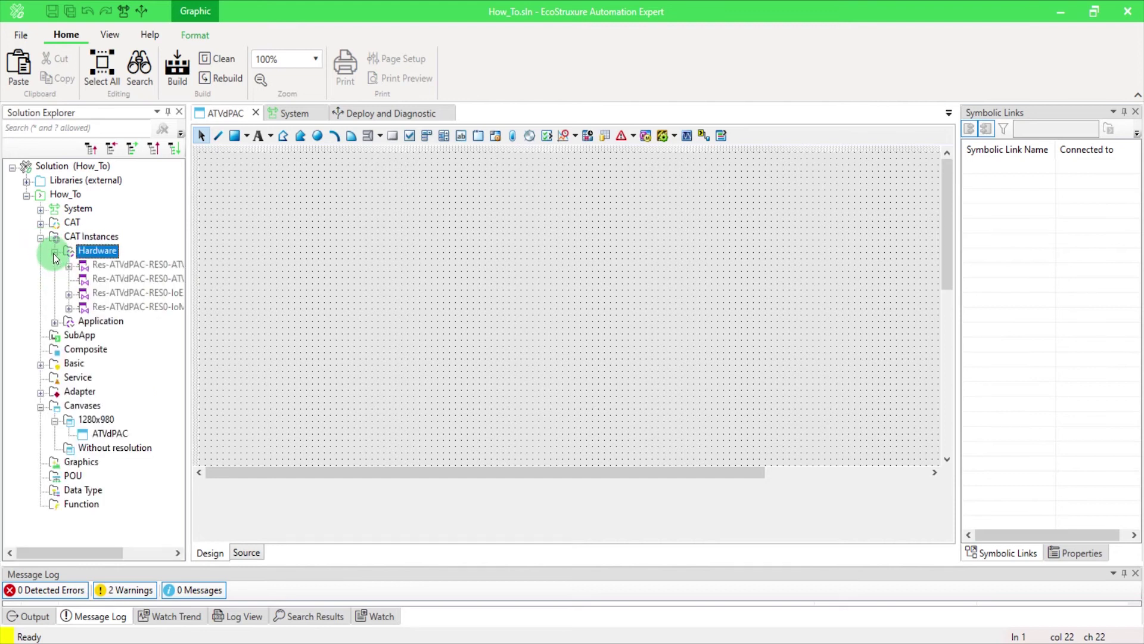
pyautogui.moveTo(75, 553); pyautogui.dragTo(119, 560)
pyautogui.moveTo(106, 265); pyautogui.dragTo(242, 192)
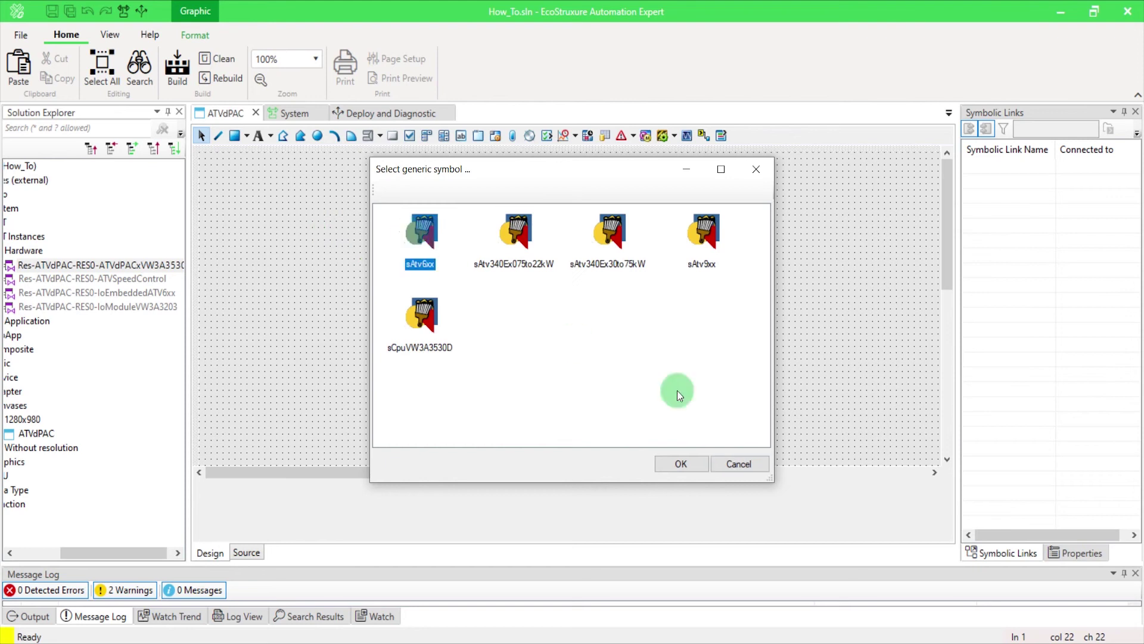
pyautogui.click(691, 463)
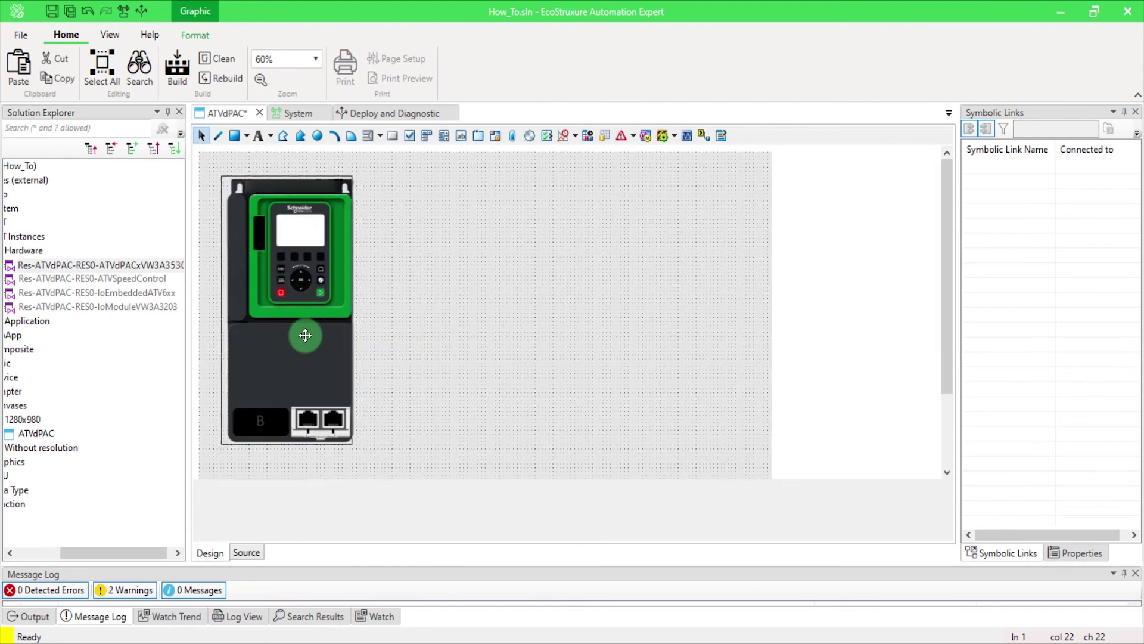
pyautogui.moveTo(301, 332); pyautogui.dragTo(396, 184)
pyautogui.click(681, 465)
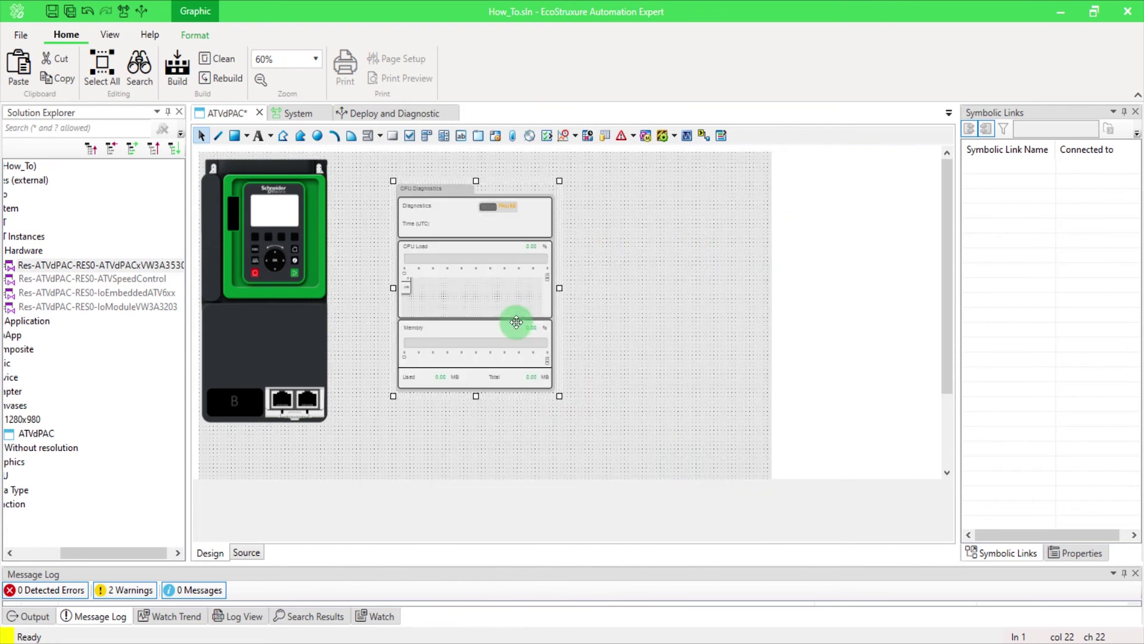
pyautogui.moveTo(516, 319); pyautogui.dragTo(459, 294)
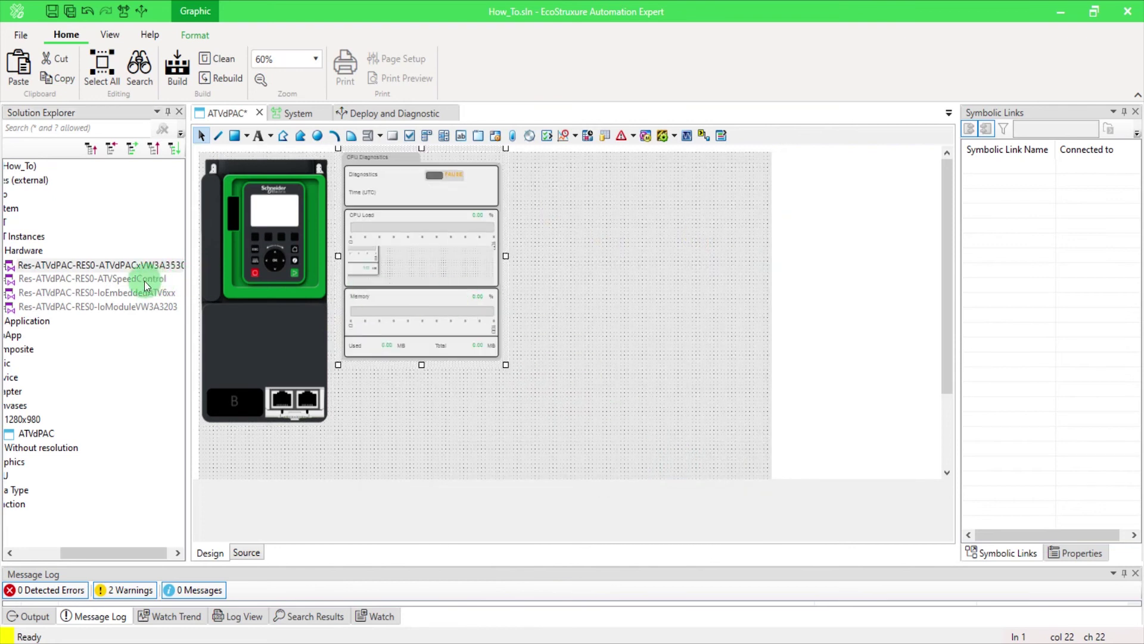
# Add the ATVSpeedControl sDrive faceplate plus the embedded ATV6xx and extended IO module faceplates.
pyautogui.moveTo(152, 279); pyautogui.dragTo(566, 206)
pyautogui.click(424, 235)
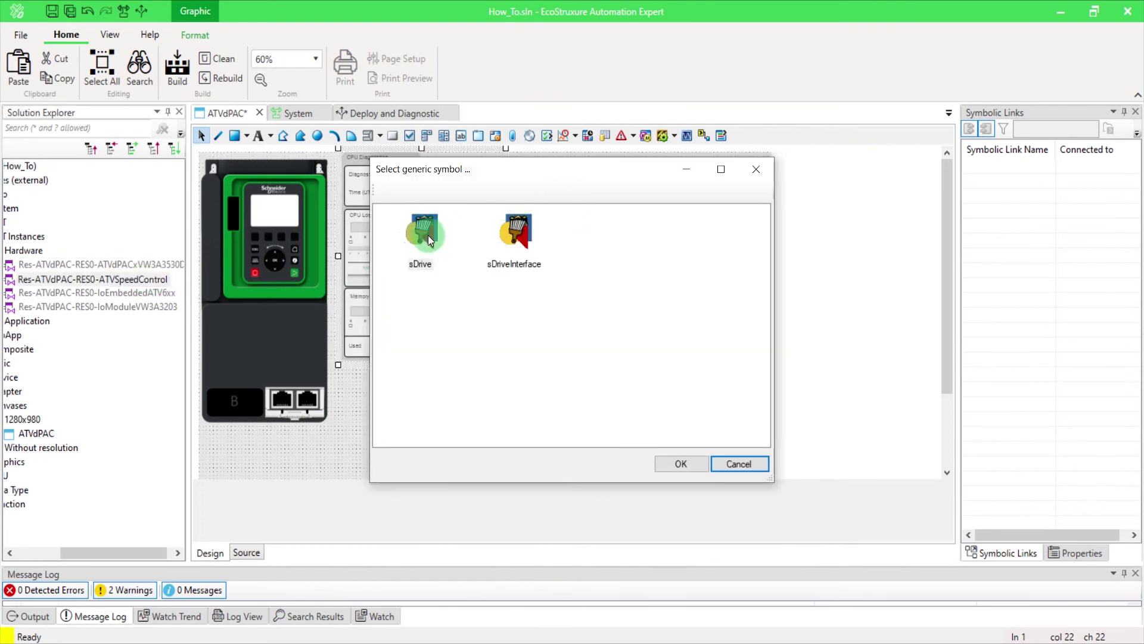
pyautogui.click(674, 460)
pyautogui.moveTo(624, 234); pyautogui.dragTo(402, 396)
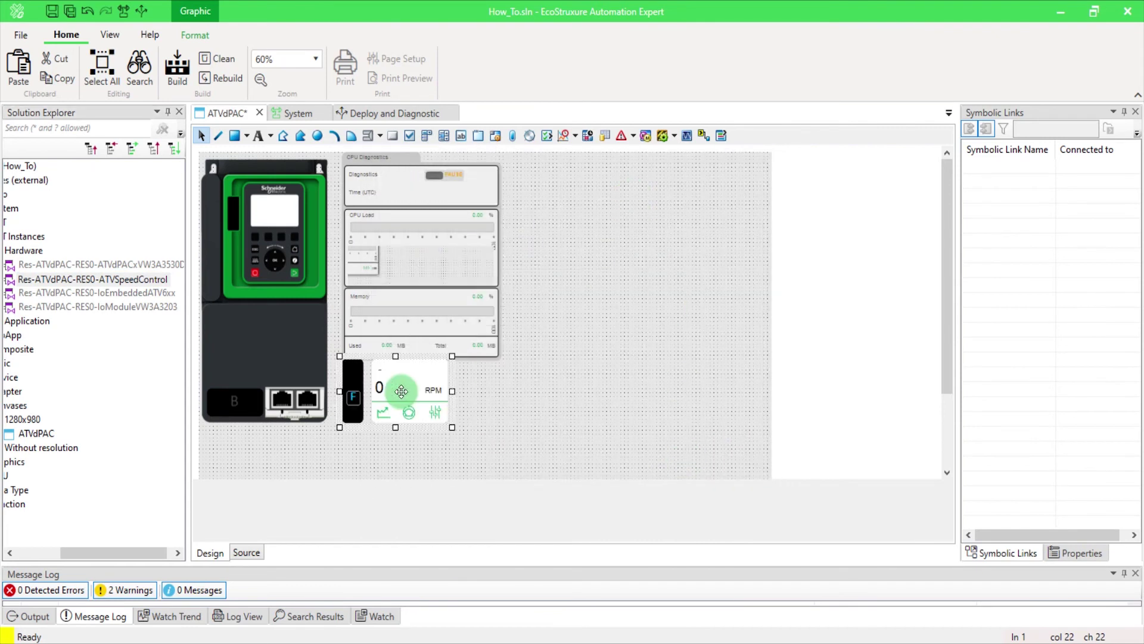
pyautogui.moveTo(149, 292); pyautogui.dragTo(565, 216)
pyautogui.moveTo(148, 300); pyautogui.dragTo(598, 359)
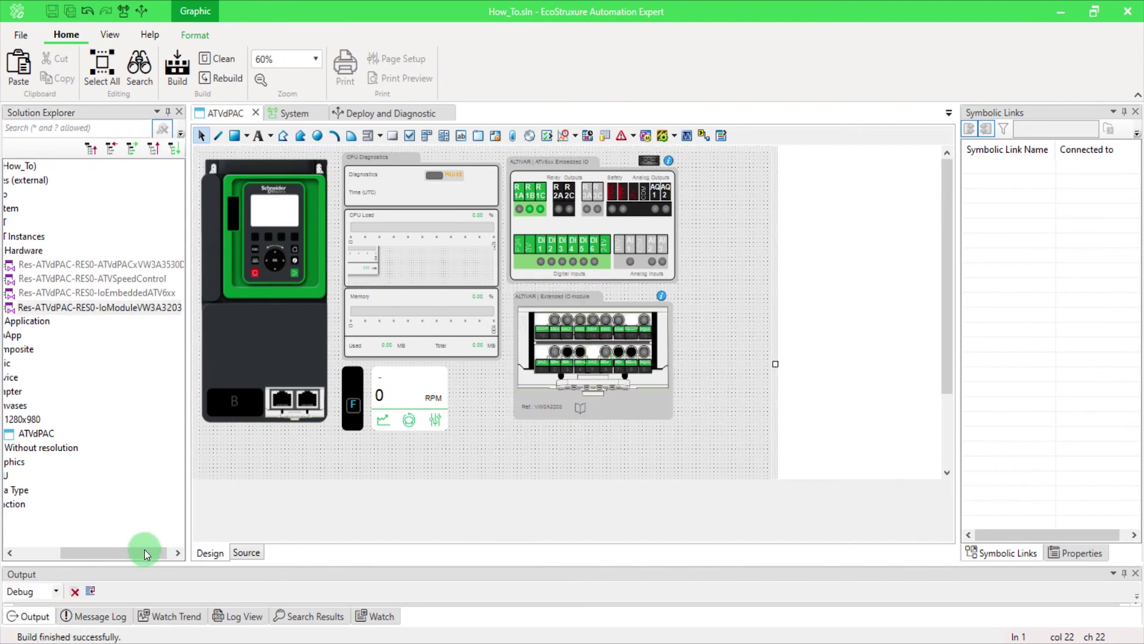
# Launch the 1280x980 canvases in HMI runtime on the local computer.
pyautogui.moveTo(123, 557); pyautogui.dragTo(73, 557)
pyautogui.click(95, 420)
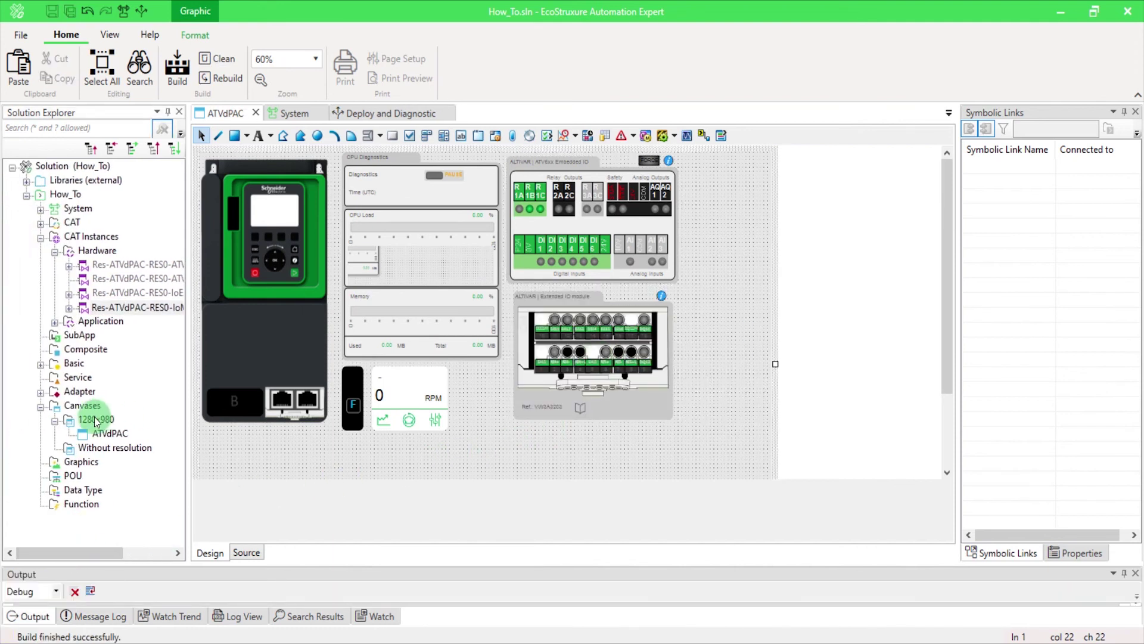
pyautogui.rightClick(96, 422)
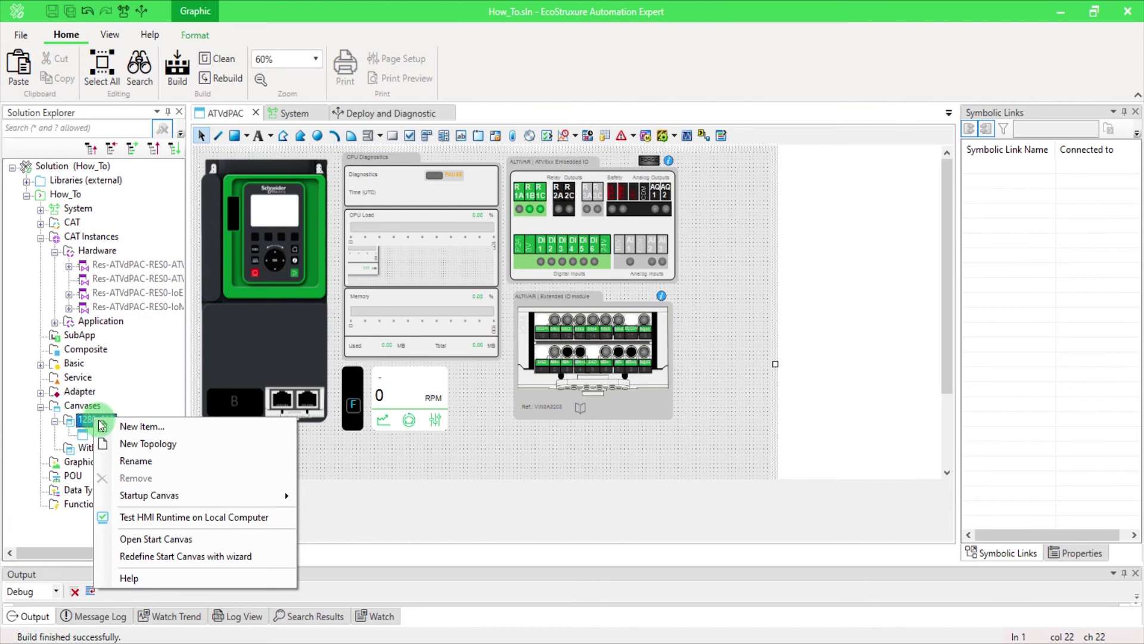
pyautogui.click(245, 515)
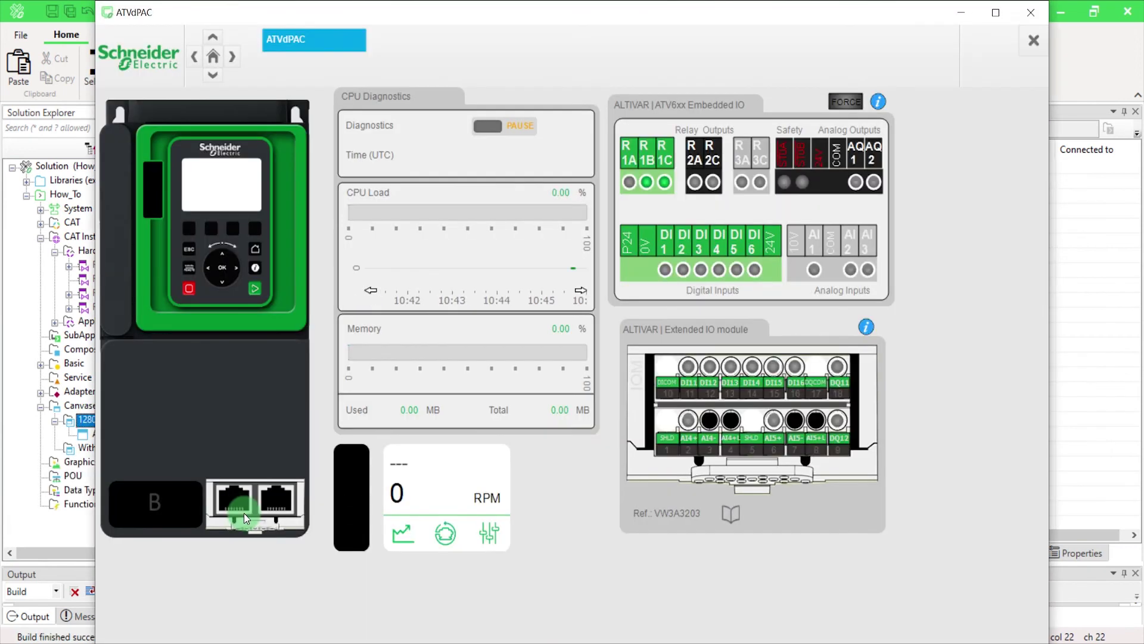
# On the Embedded IO Digital Inputs faceplate, set DI1's mode to Force 1 and recheck it.
pyautogui.click(663, 261)
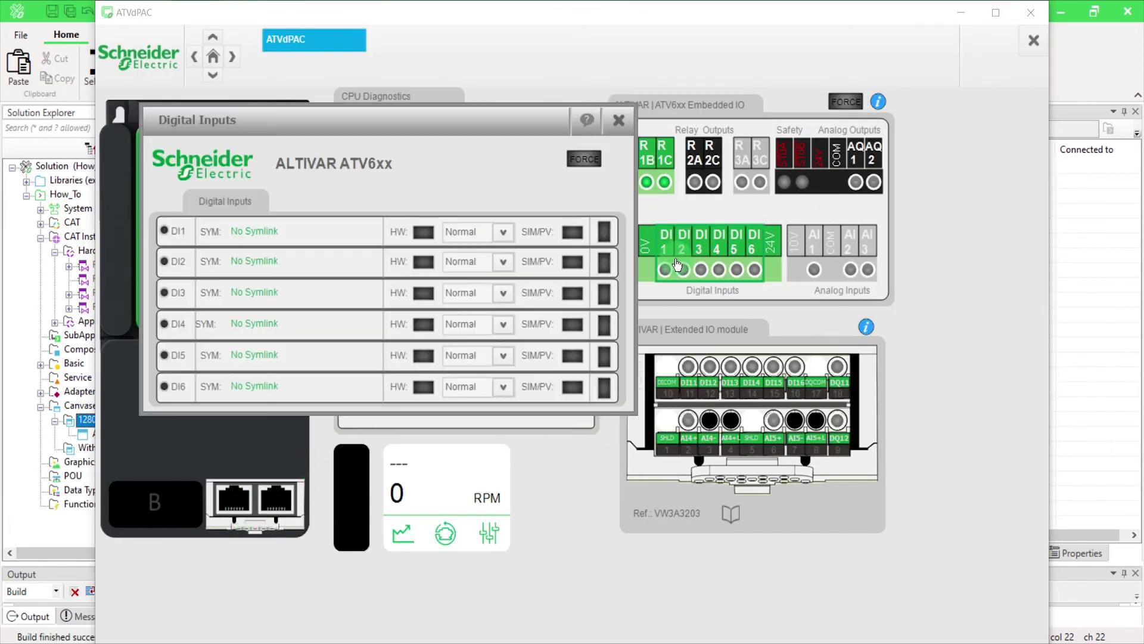
pyautogui.click(504, 231)
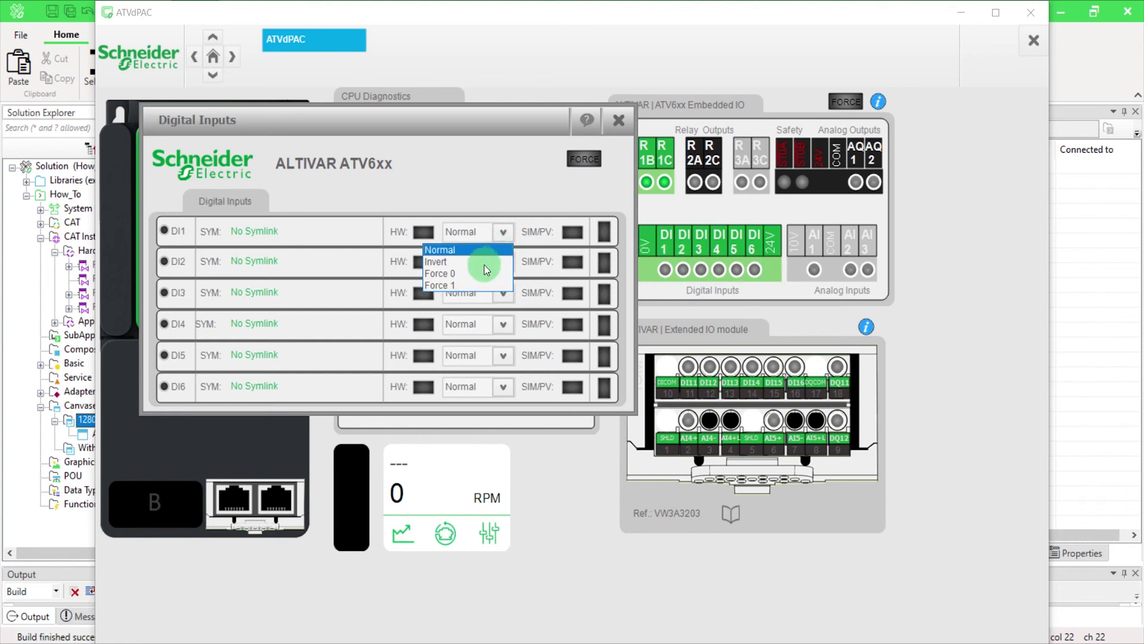
pyautogui.click(453, 284)
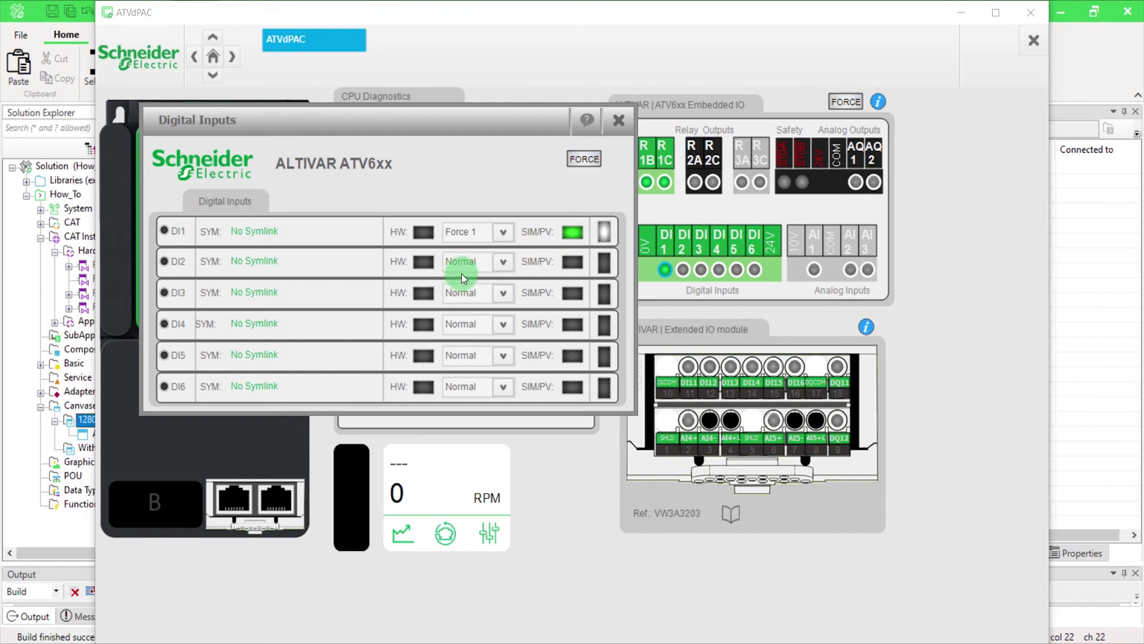
pyautogui.click(494, 234)
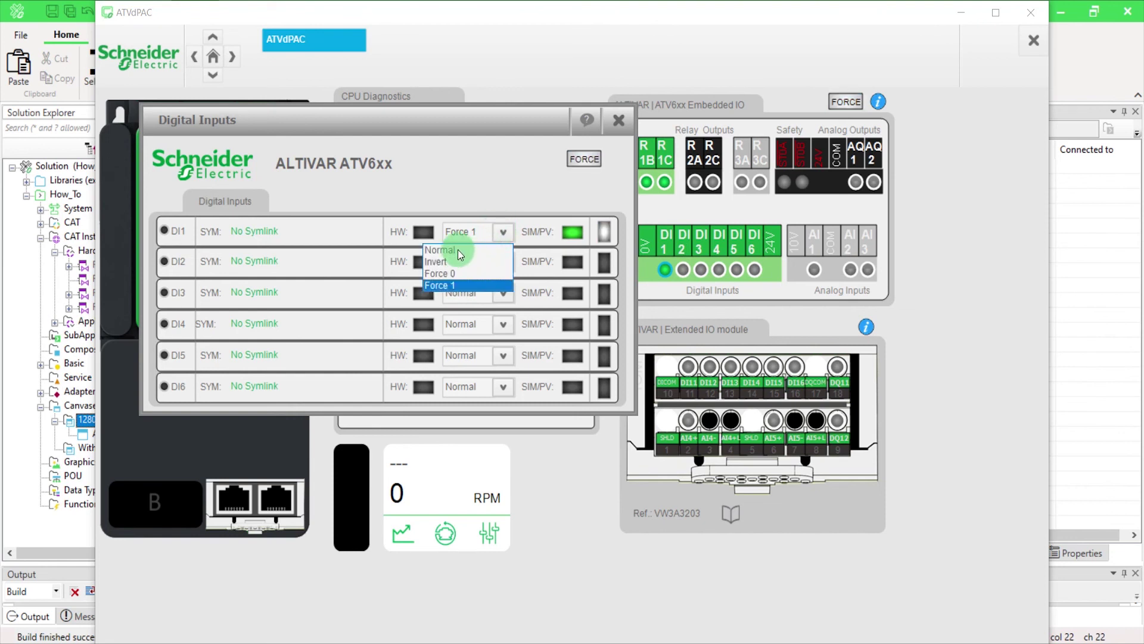